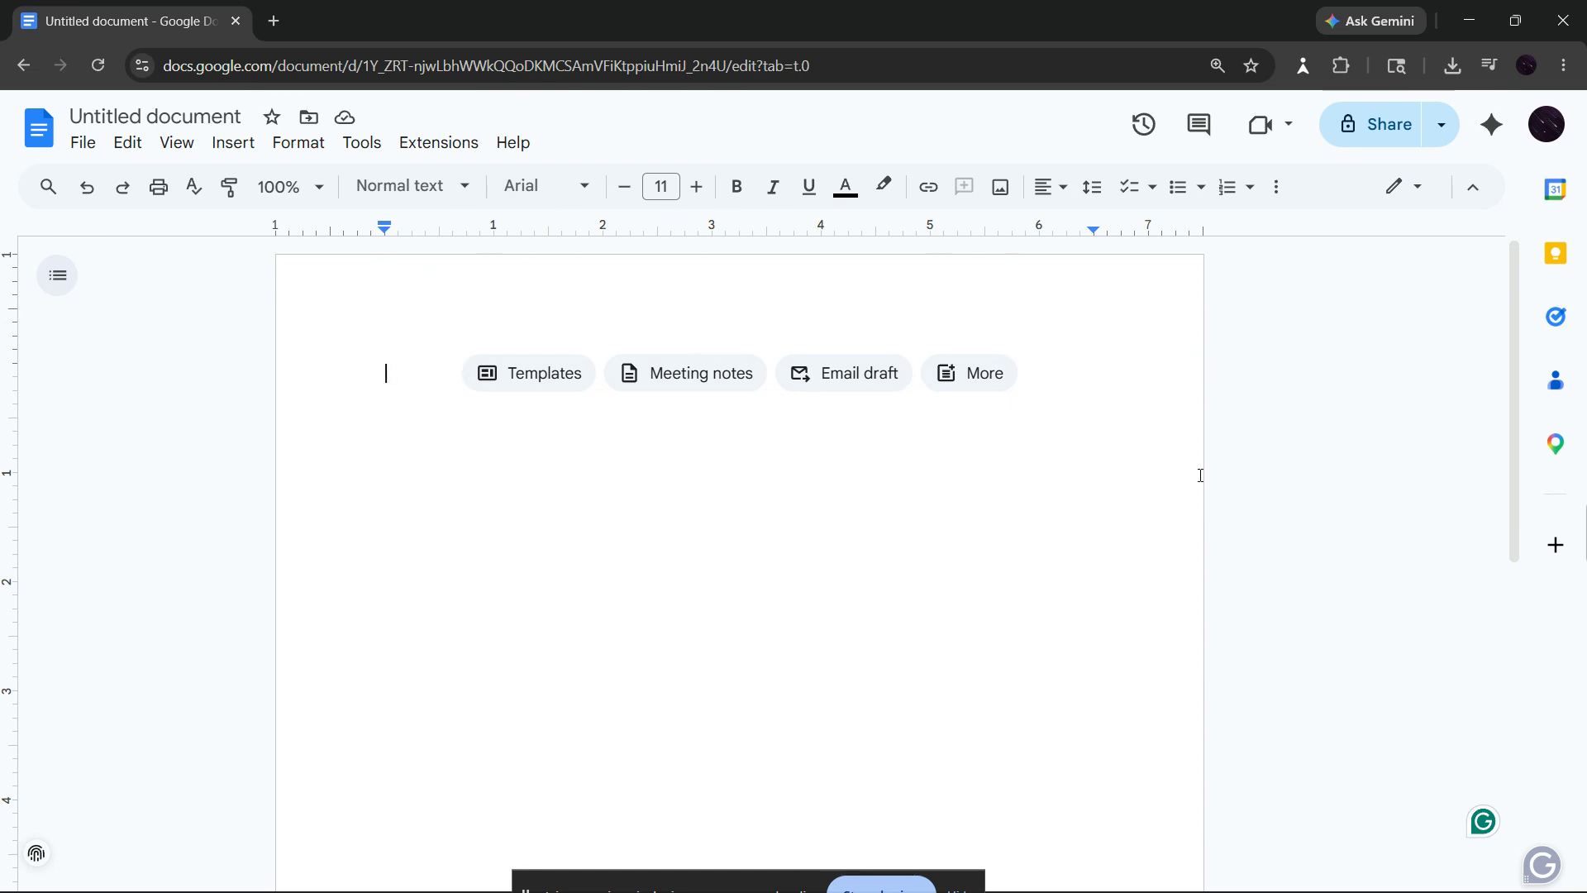
- Open the Superhuman Go assistant and submit the request "create a 5 section article about importance of grammer in acadmic tone"
{"action": "left_click", "coordinate": [1577, 529]}
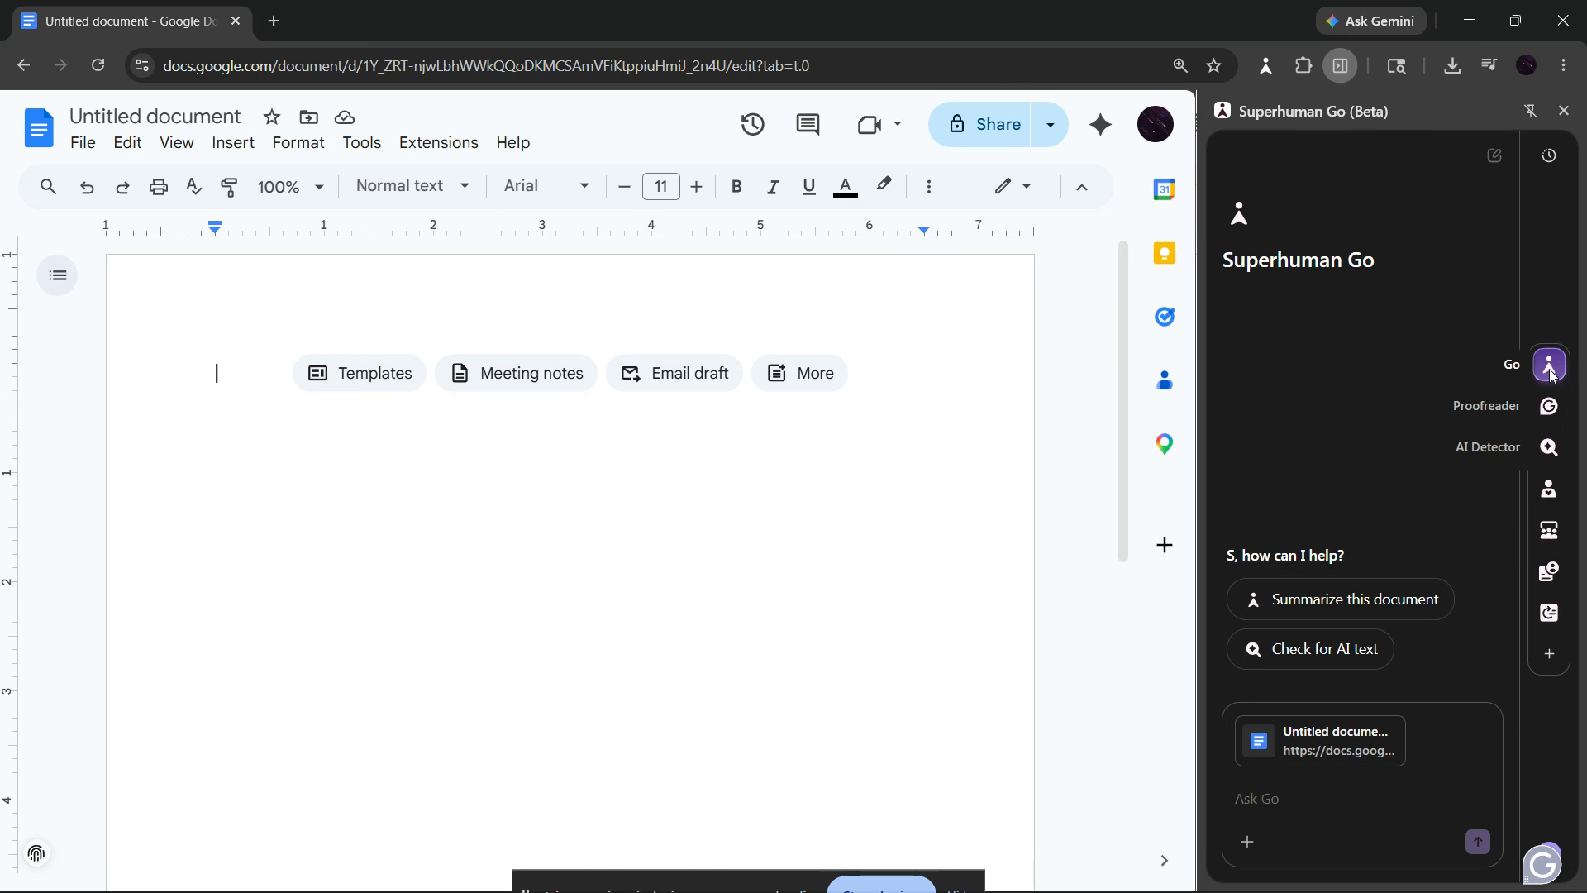
{"action": "left_click", "coordinate": [1315, 797]}
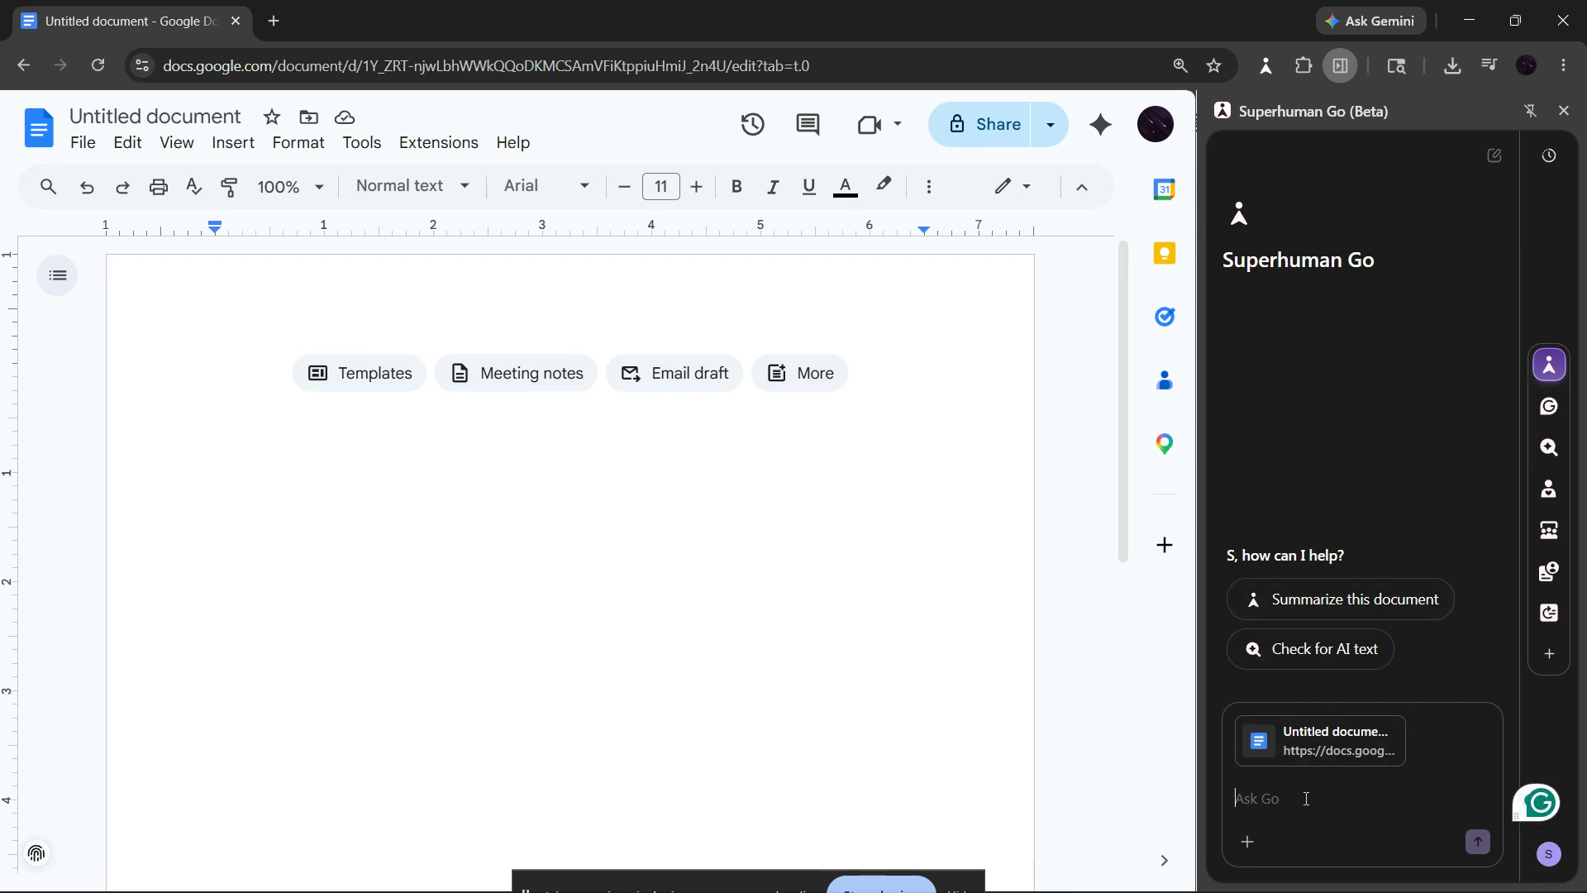
{"action": "type", "text": "create a "}
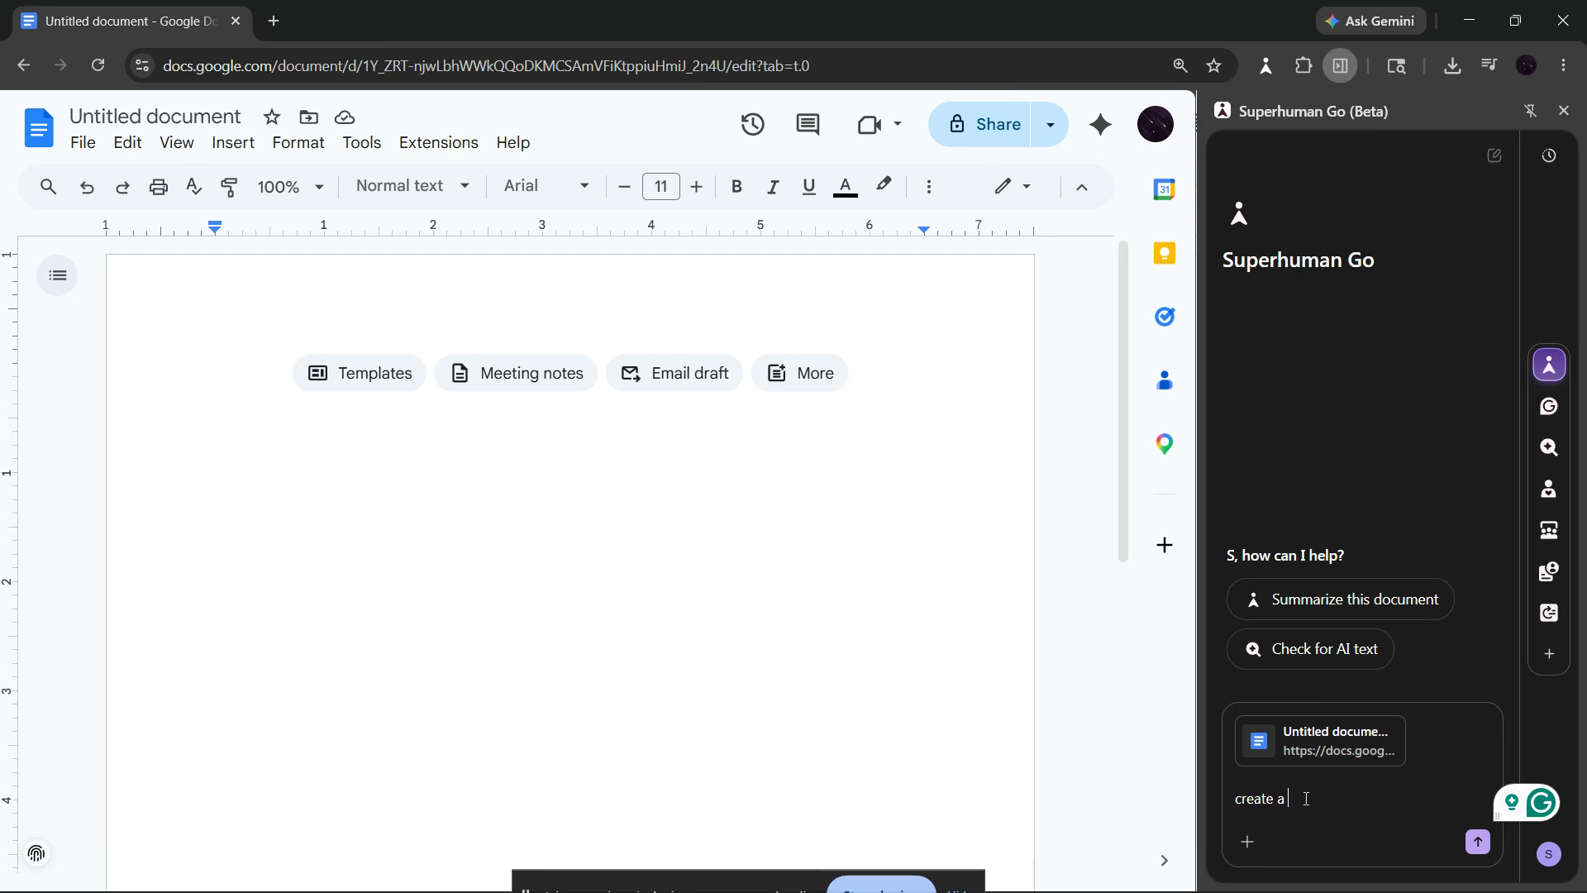
{"action": "type", "text": "5 se"}
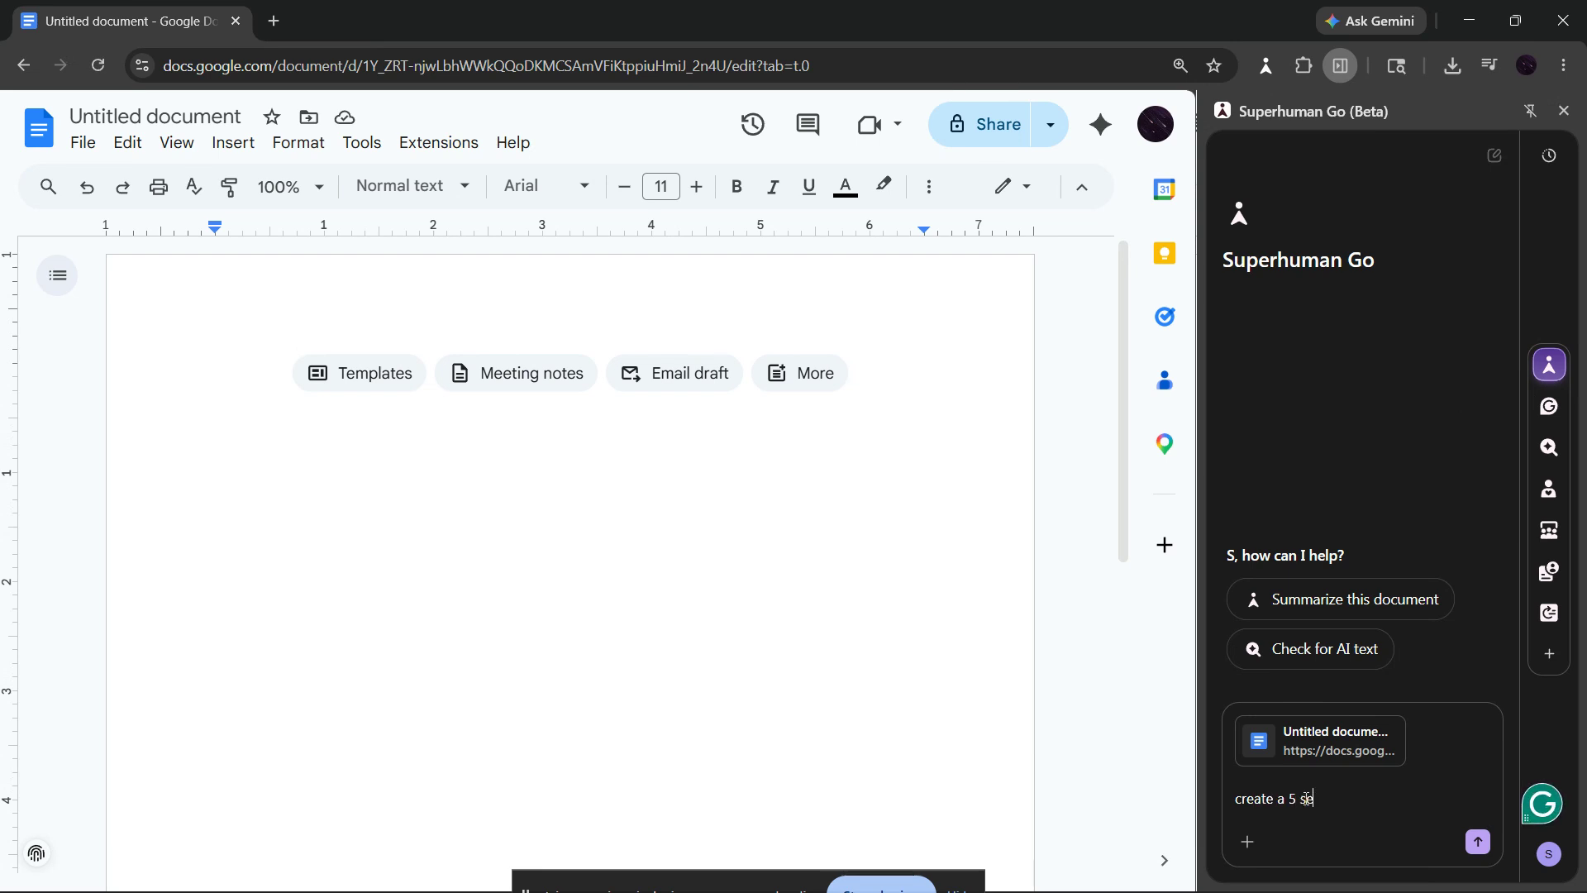
{"action": "type", "text": "ction article about impor"}
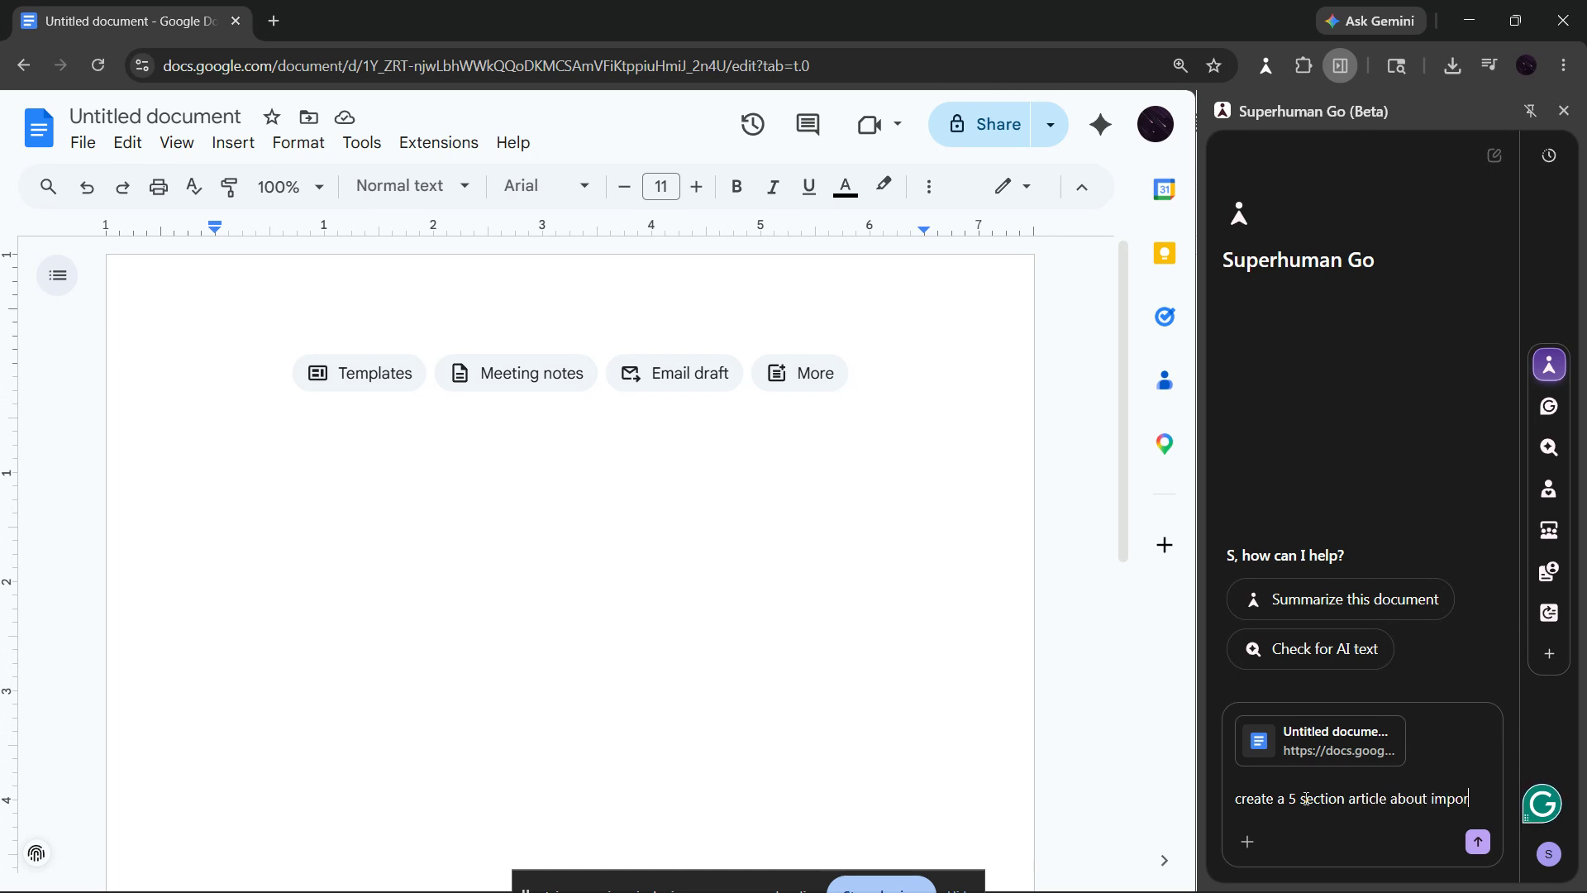
{"action": "type", "text": "tance of grammer in "}
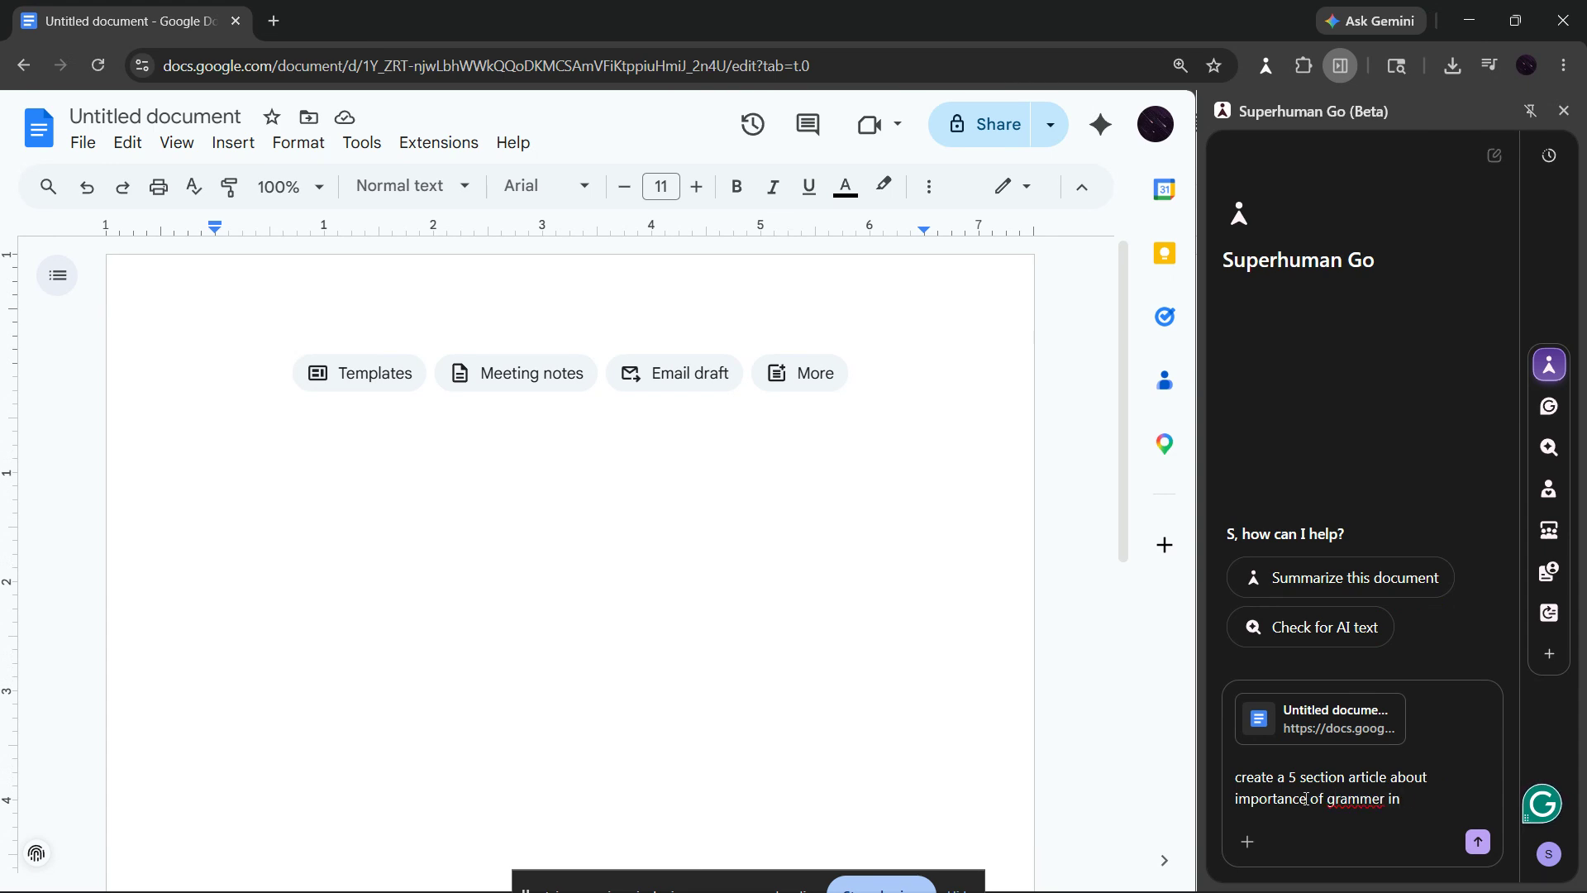
{"action": "type", "text": "acadmic tone"}
{"action": "key", "text": "Return"}
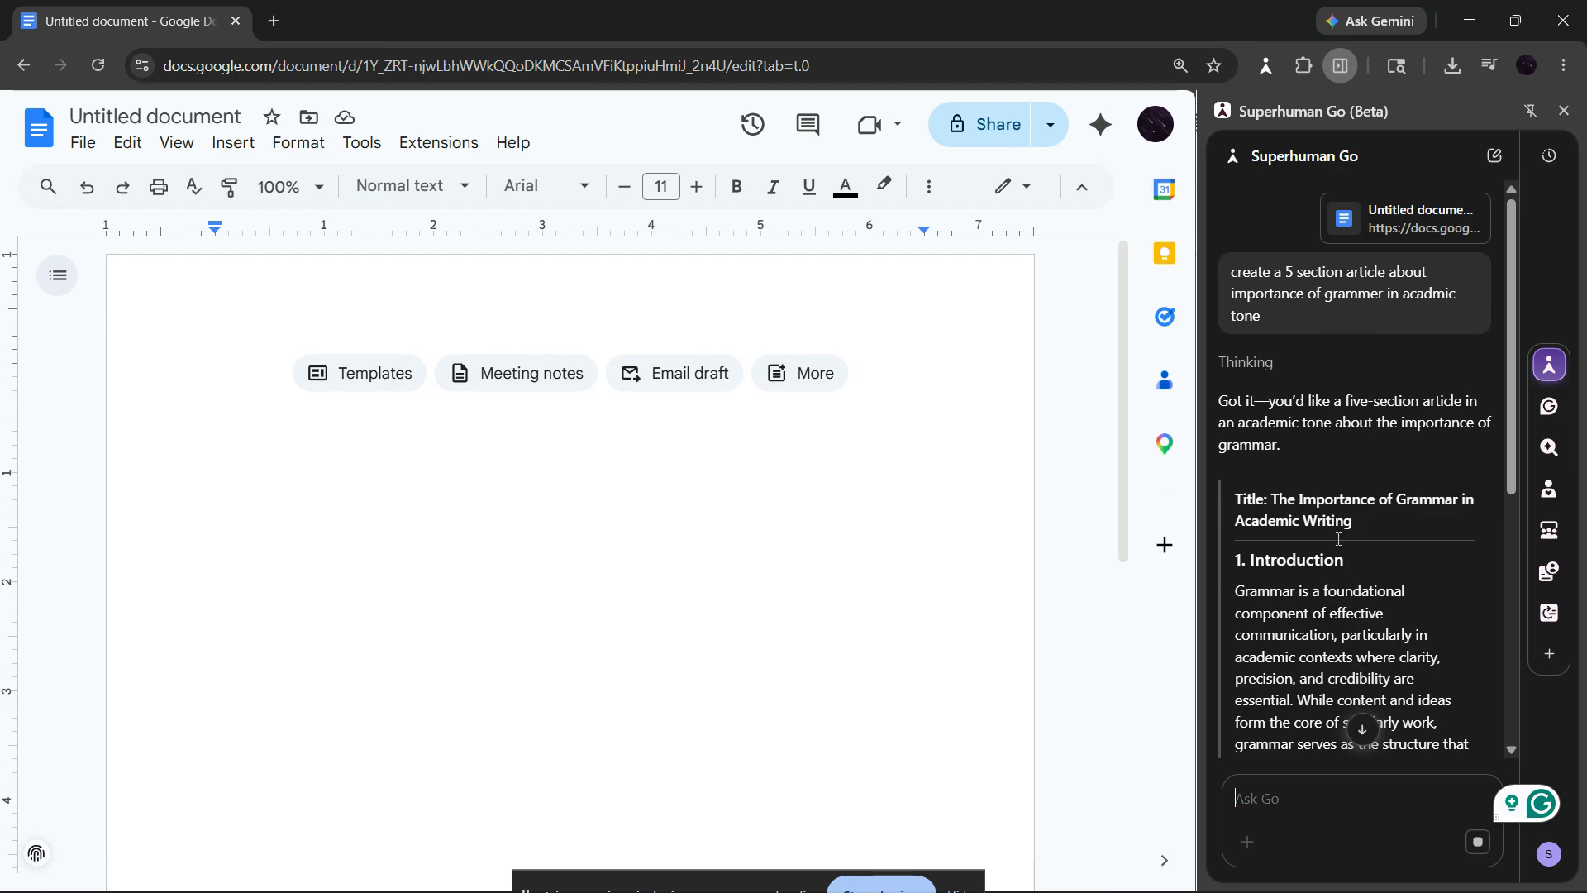
- Copy the complete generated grammar article and paste it into the blank document
{"action": "scroll", "coordinate": [1383, 469], "scroll_direction": "down", "scroll_amount": 5}
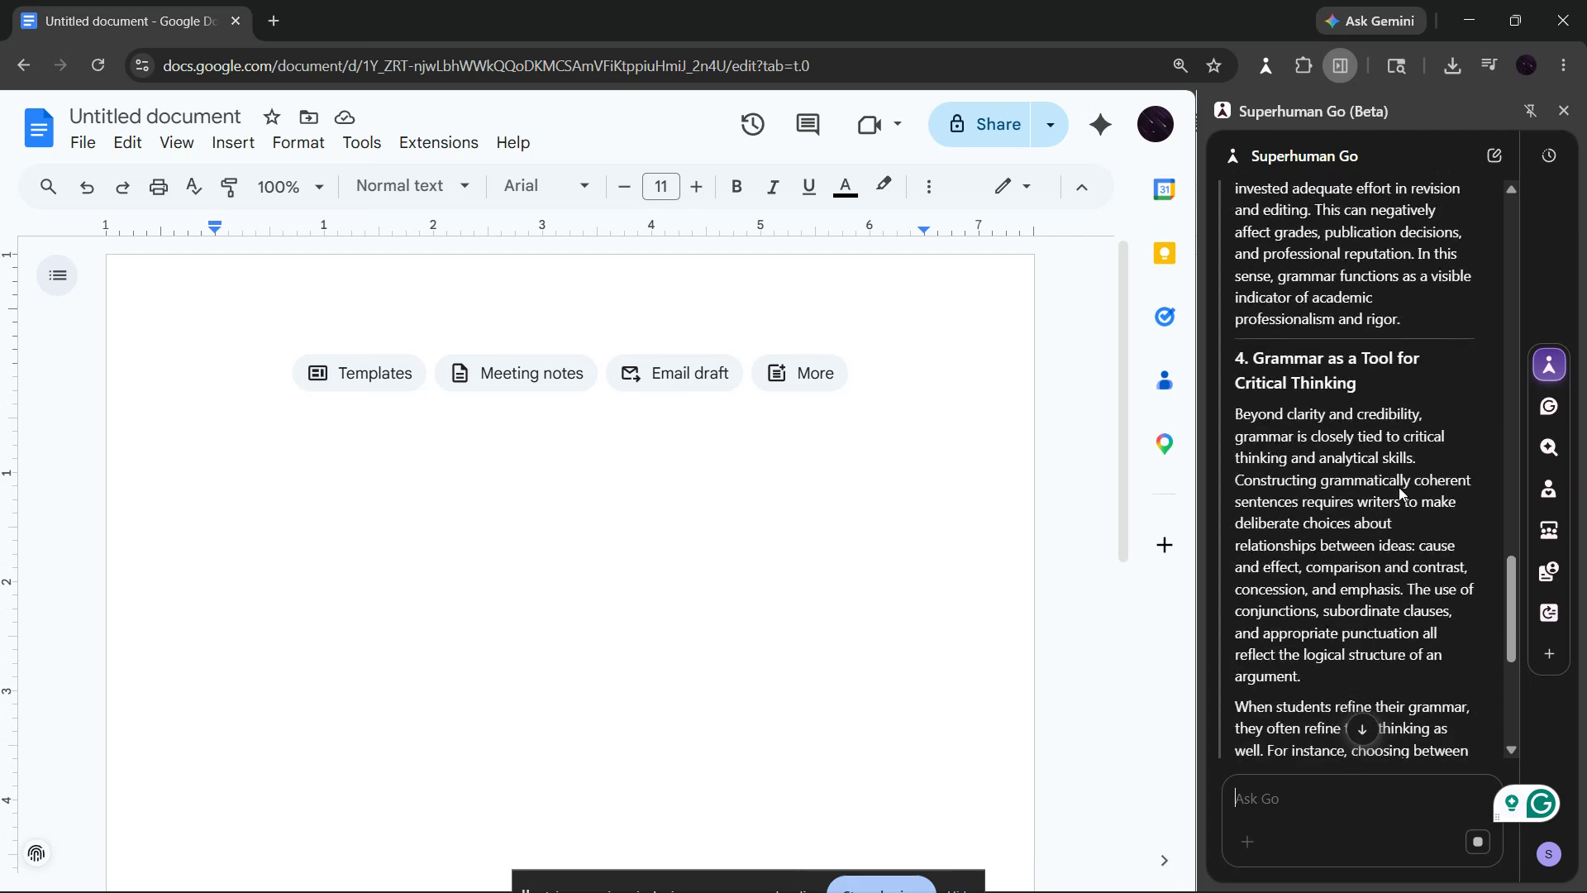
{"action": "scroll", "coordinate": [1400, 484], "scroll_direction": "down", "scroll_amount": 1}
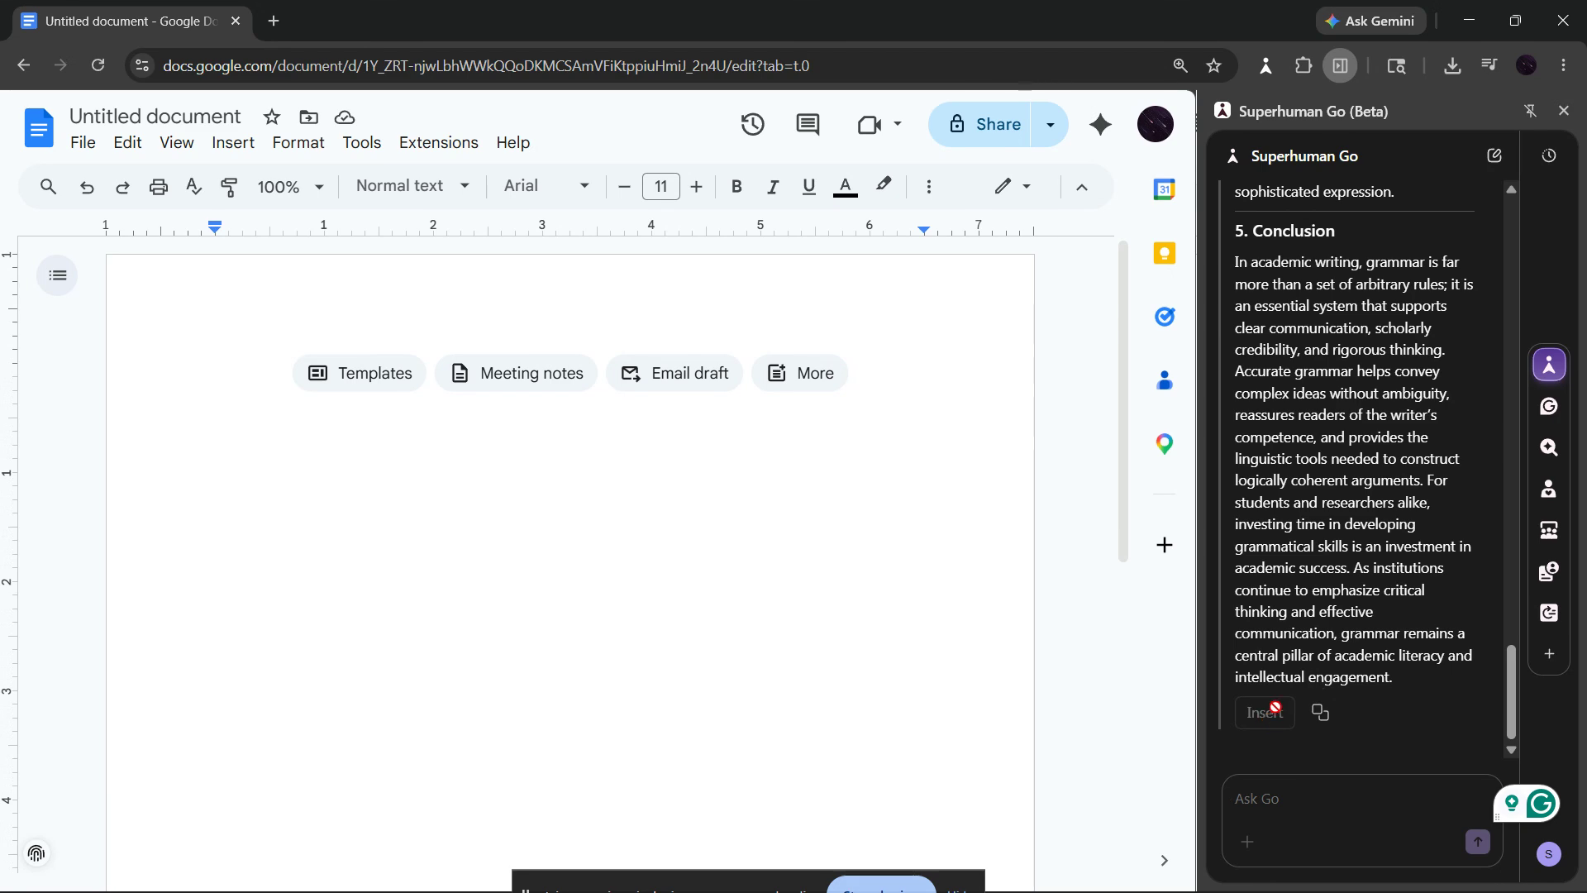
{"action": "left_click", "coordinate": [1320, 712]}
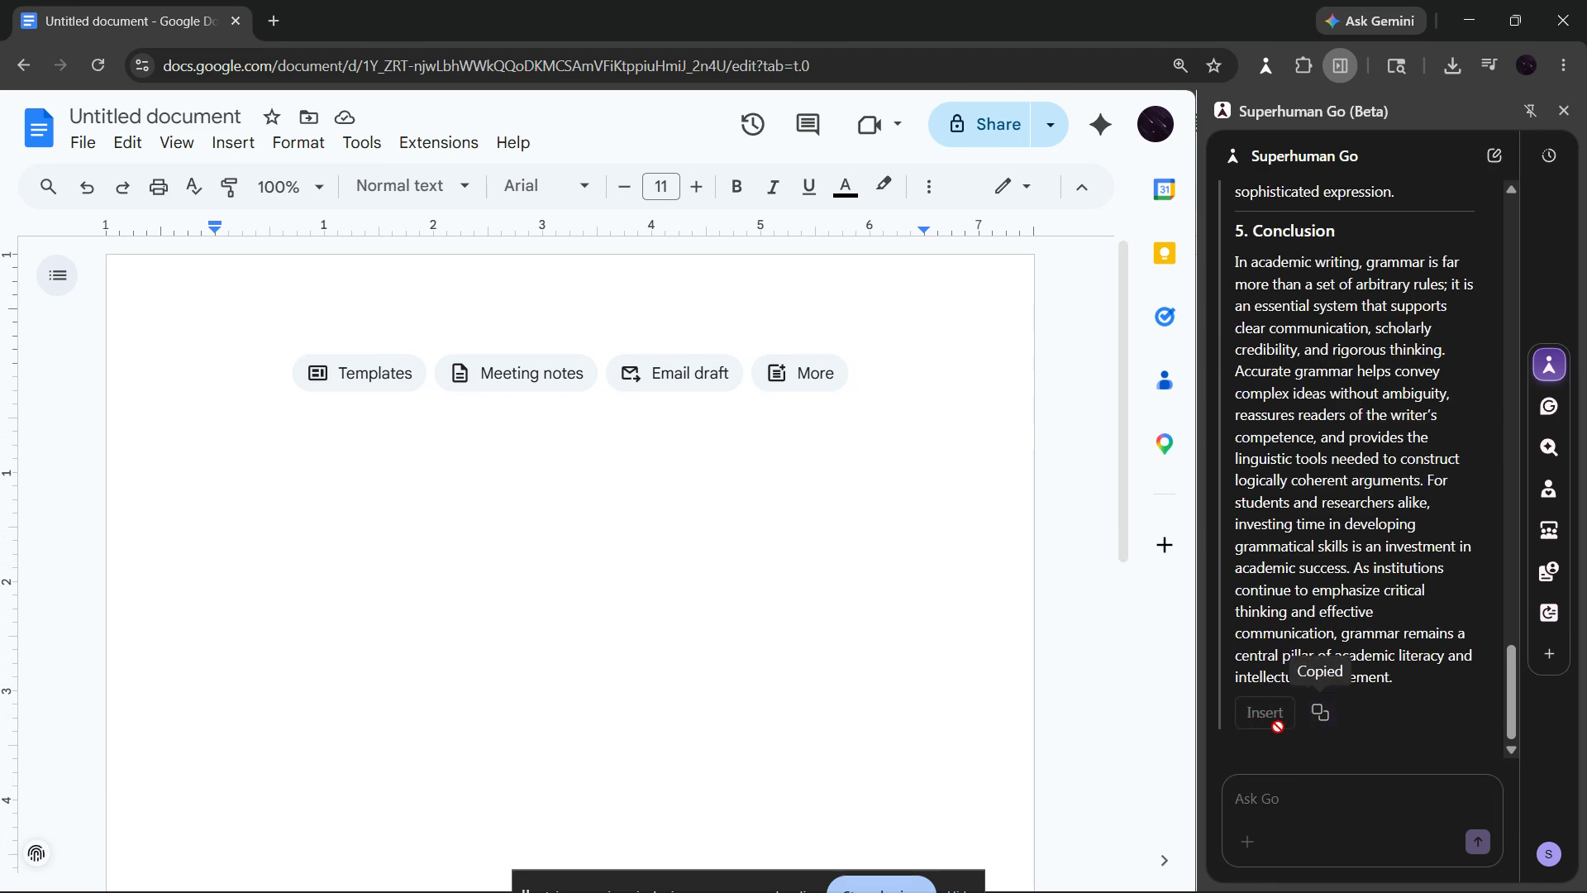
{"action": "left_click", "coordinate": [745, 546]}
{"action": "key", "text": "ctrl+v"}
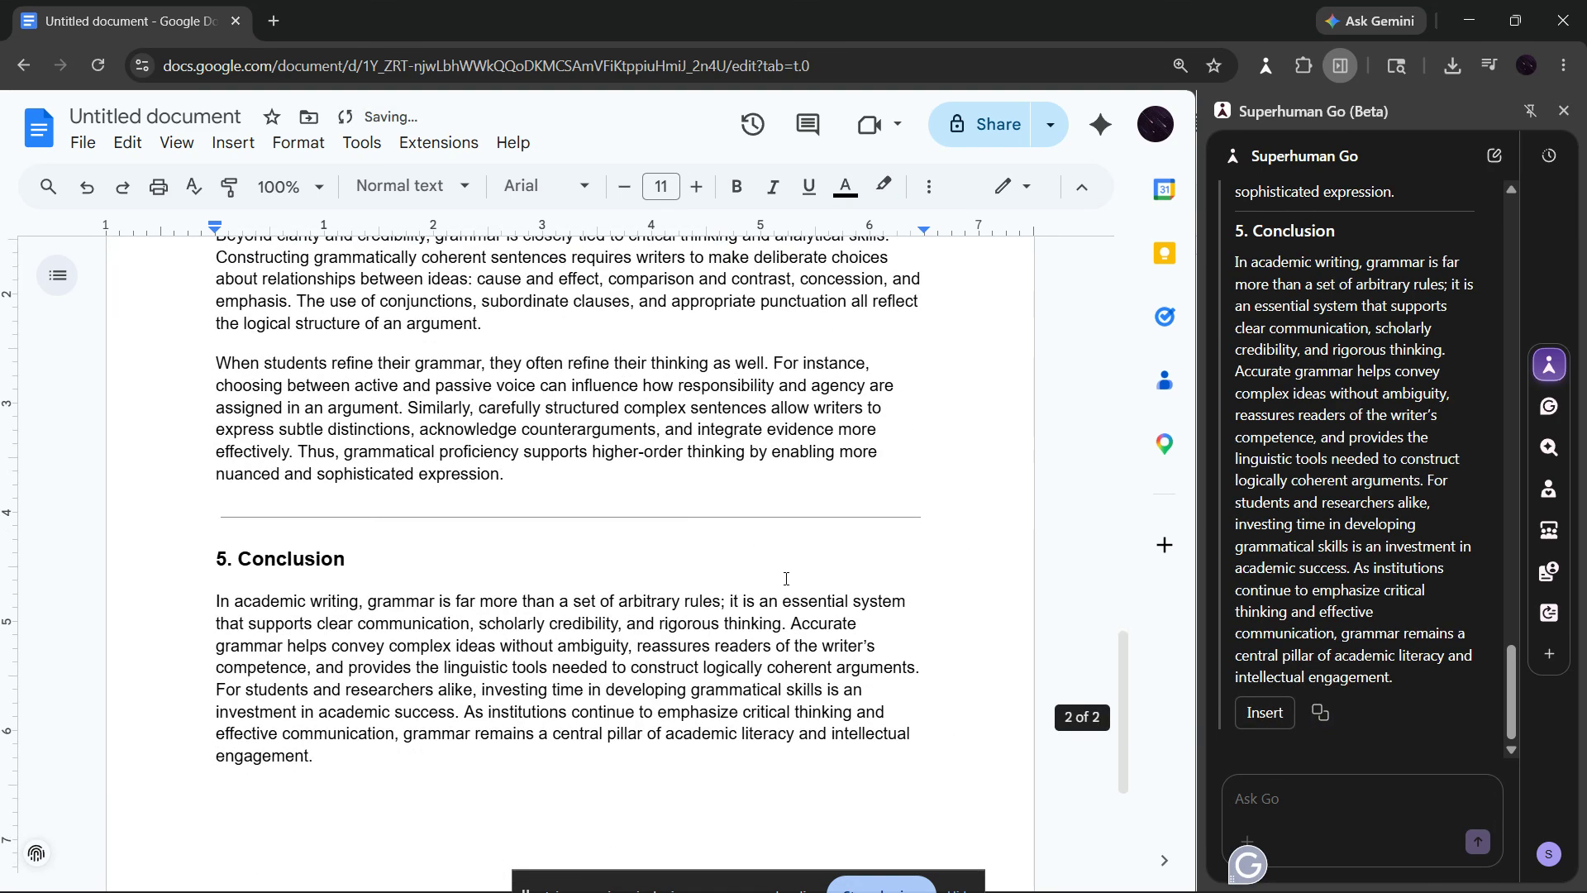
{"action": "scroll", "coordinate": [786, 579], "scroll_direction": "up", "scroll_amount": 15}
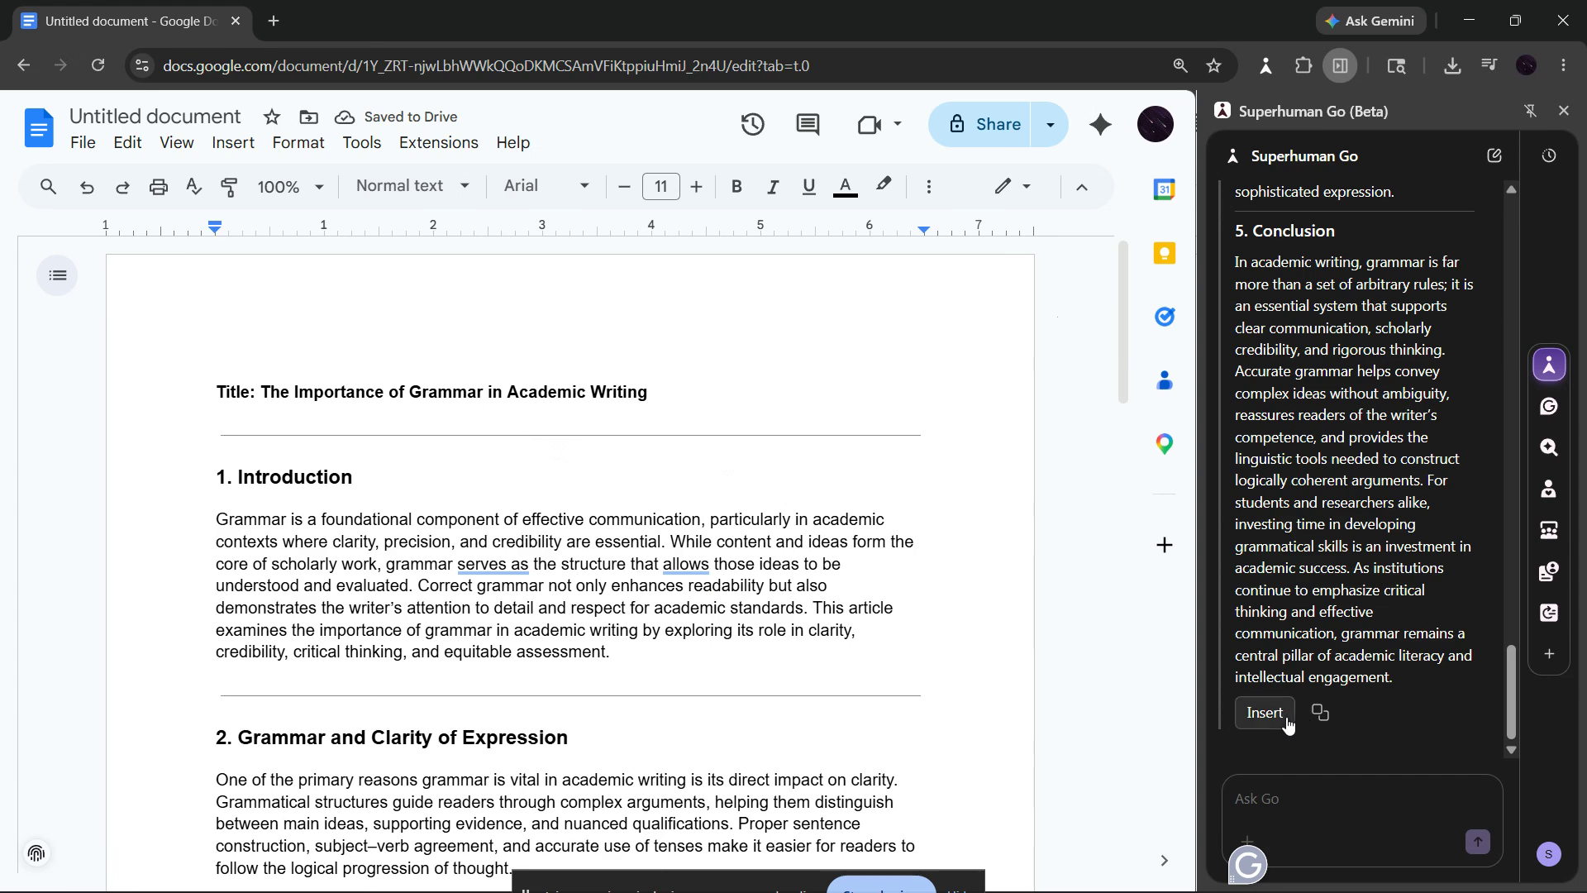
- Clear the document's entire content and insert the generated article directly from the assistant's reply
{"action": "key", "text": "ctrl+a"}
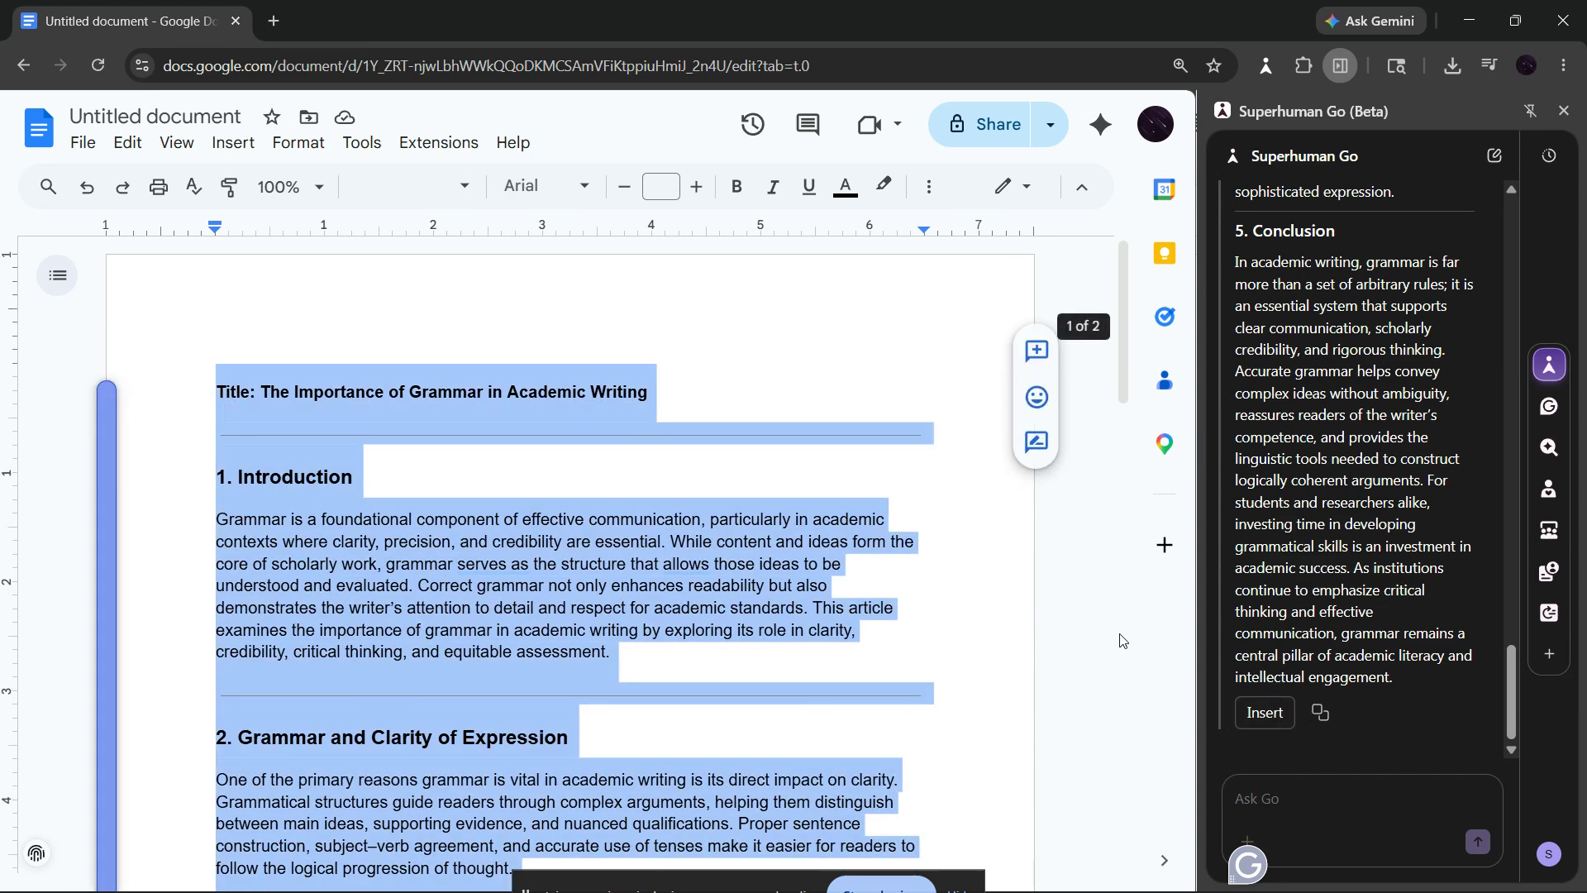
{"action": "key", "text": "BackSpace"}
{"action": "left_click", "coordinate": [1265, 712]}
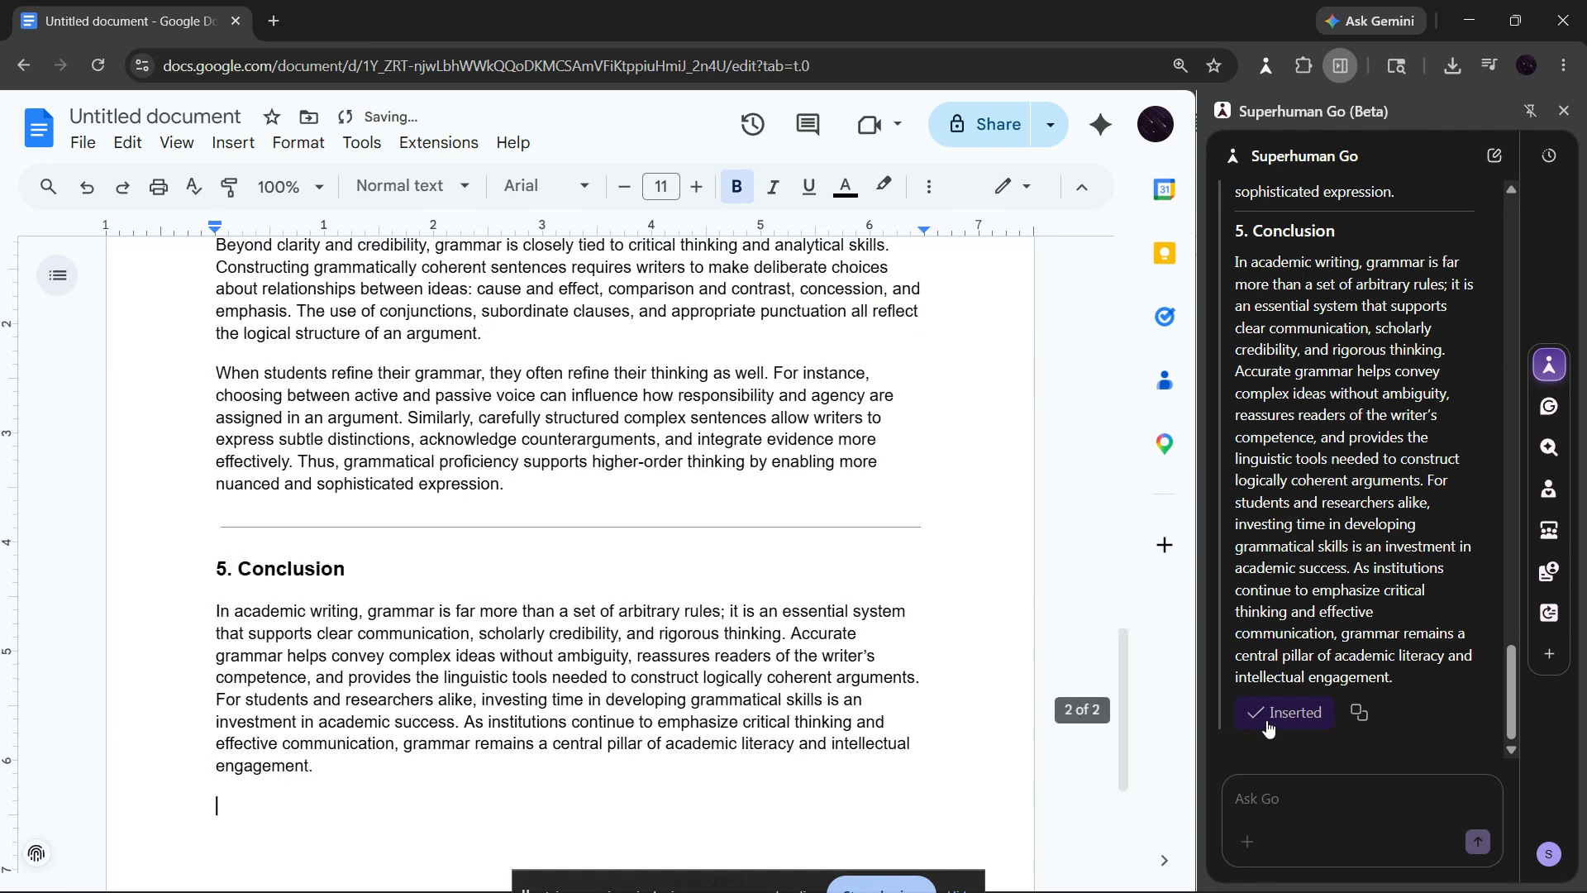
{"action": "scroll", "coordinate": [786, 546], "scroll_direction": "up", "scroll_amount": 15}
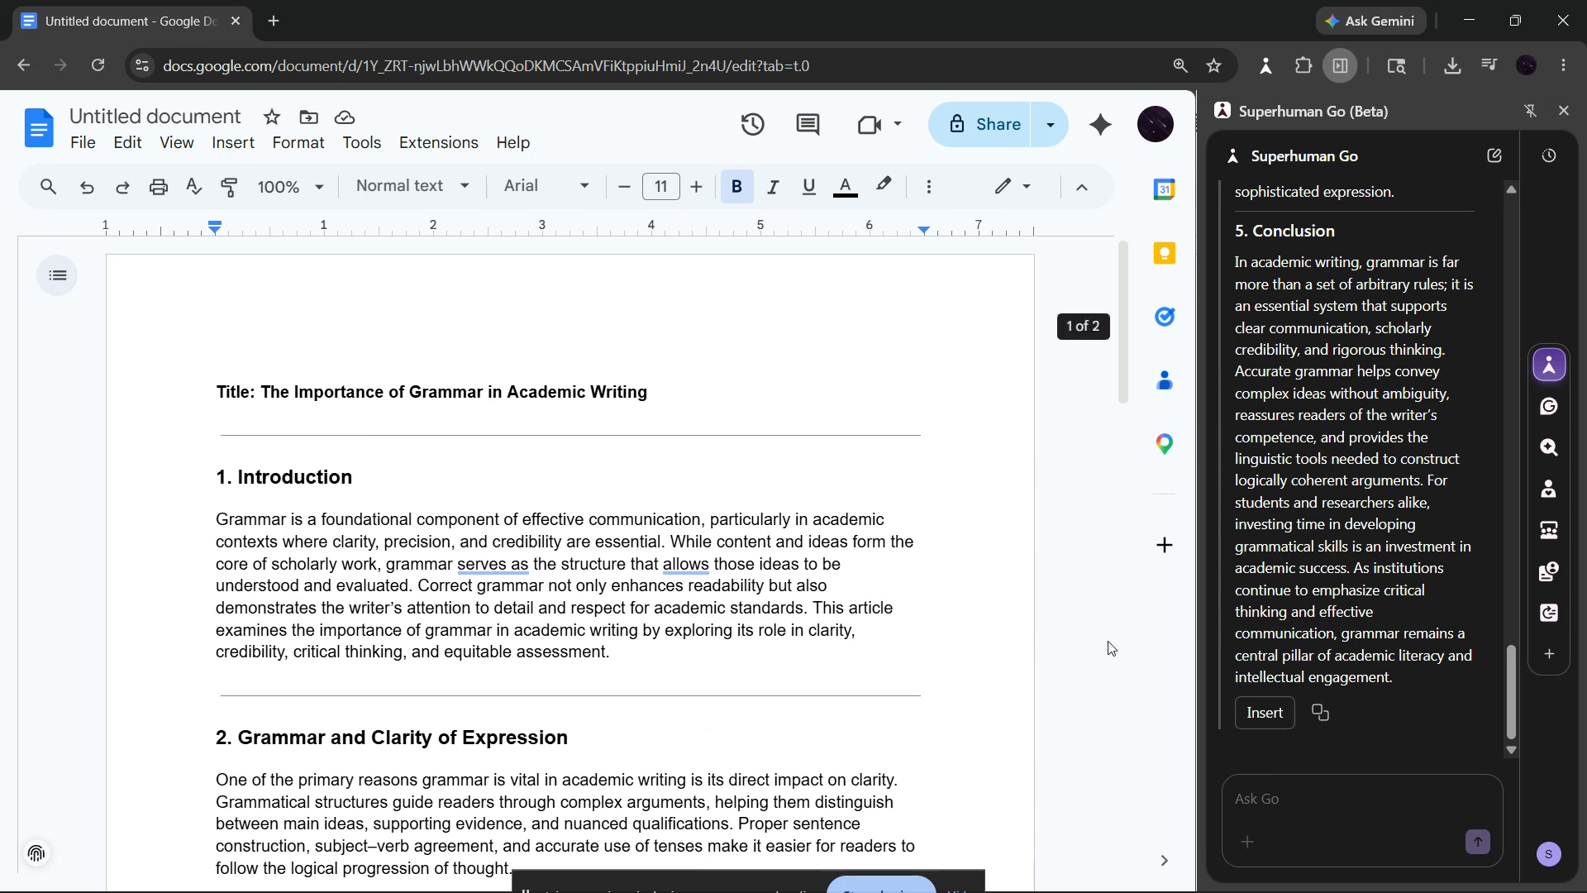
- Select the word "Introduction" in the first section heading as context for a new assistant request
{"action": "left_click_drag", "start_coordinate": [617, 659], "coordinate": [313, 543]}
{"action": "left_click", "coordinate": [372, 461]}
{"action": "left_click_drag", "start_coordinate": [372, 461], "coordinate": [237, 477]}
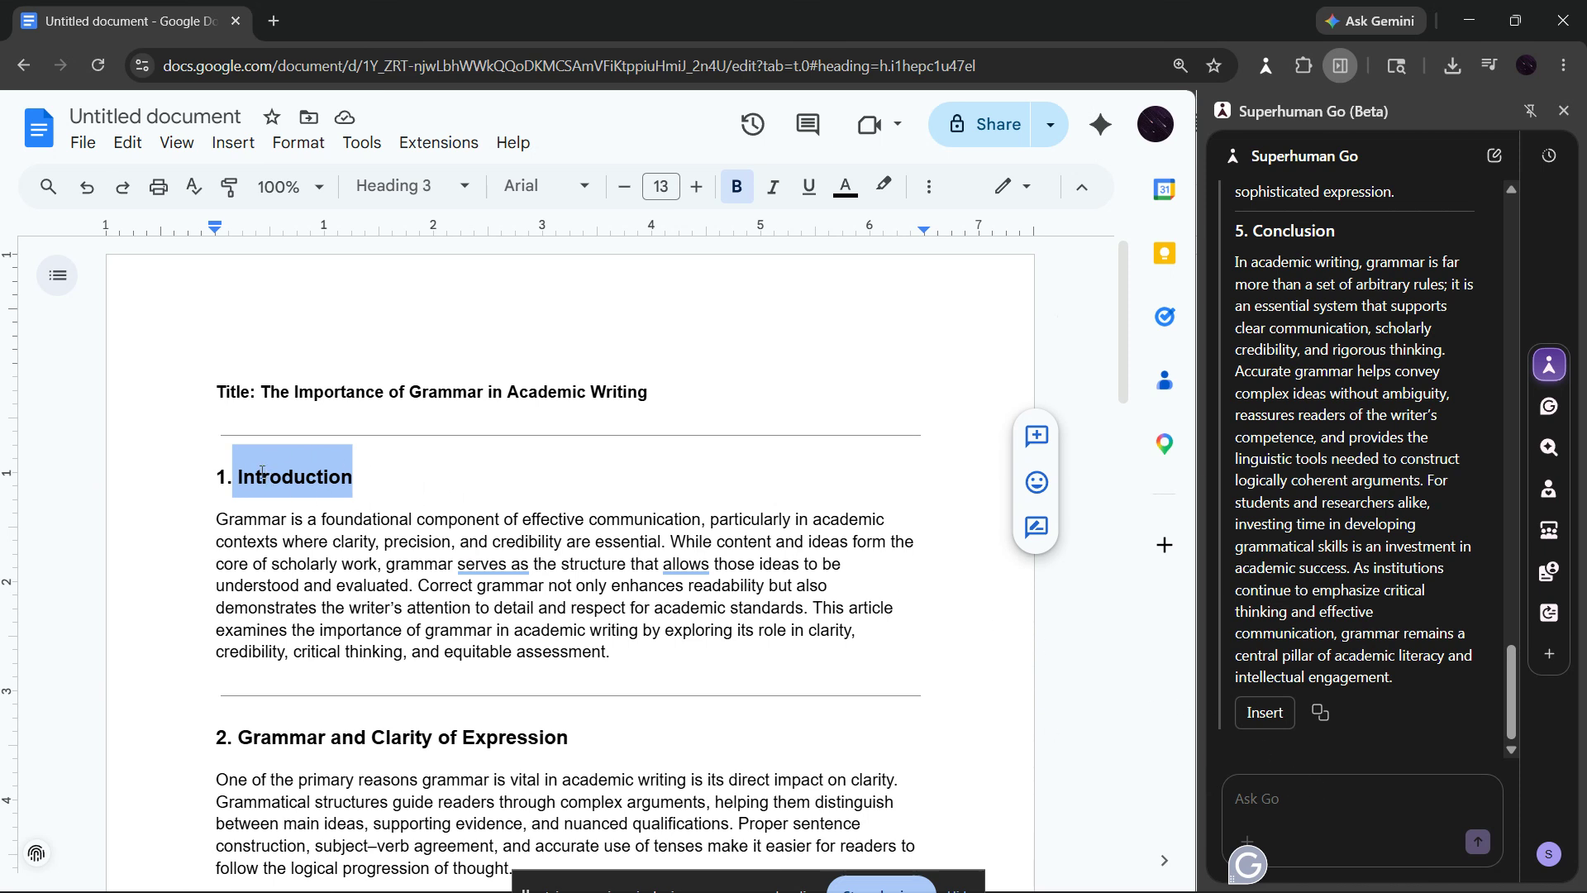
{"action": "left_click", "coordinate": [1277, 796]}
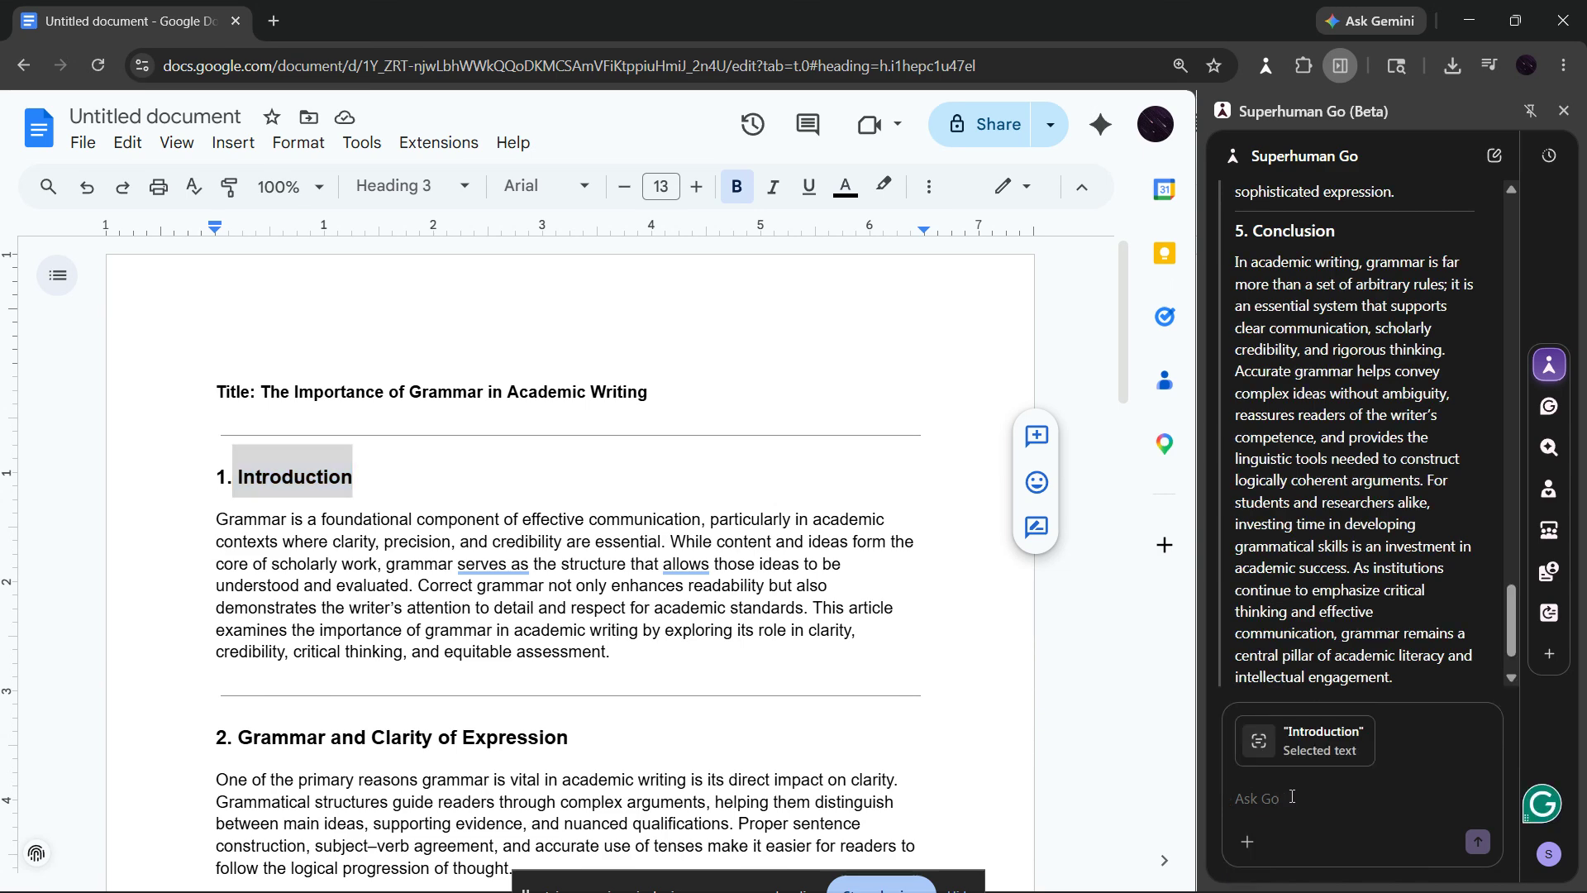
{"action": "type", "text": "gi"}
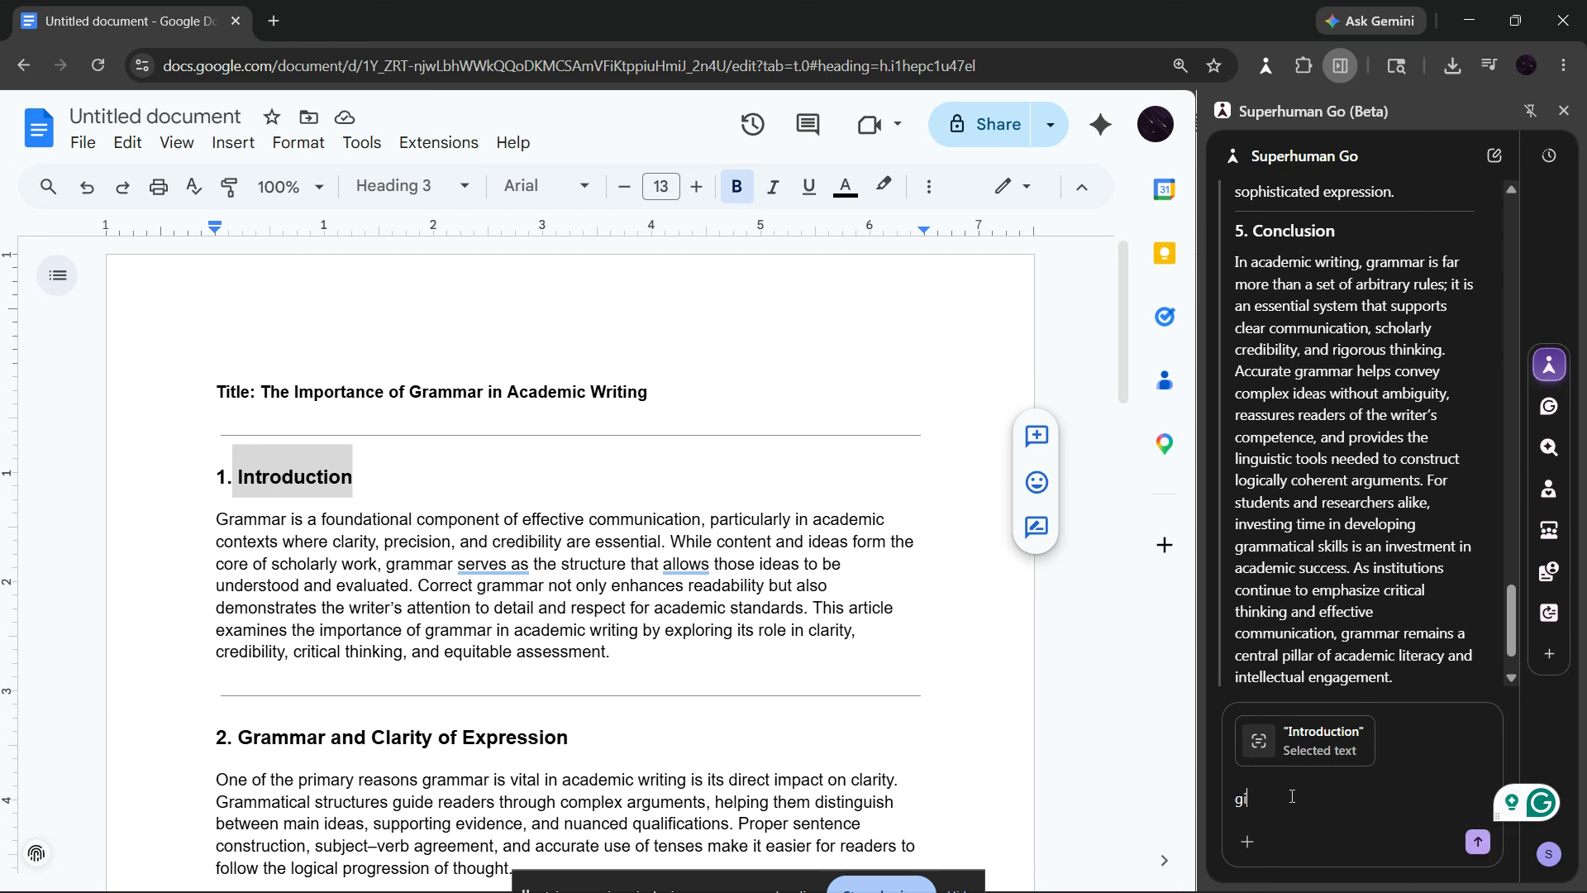
{"action": "type", "text": "ve a better heading"}
{"action": "key", "text": "ctrl+a"}
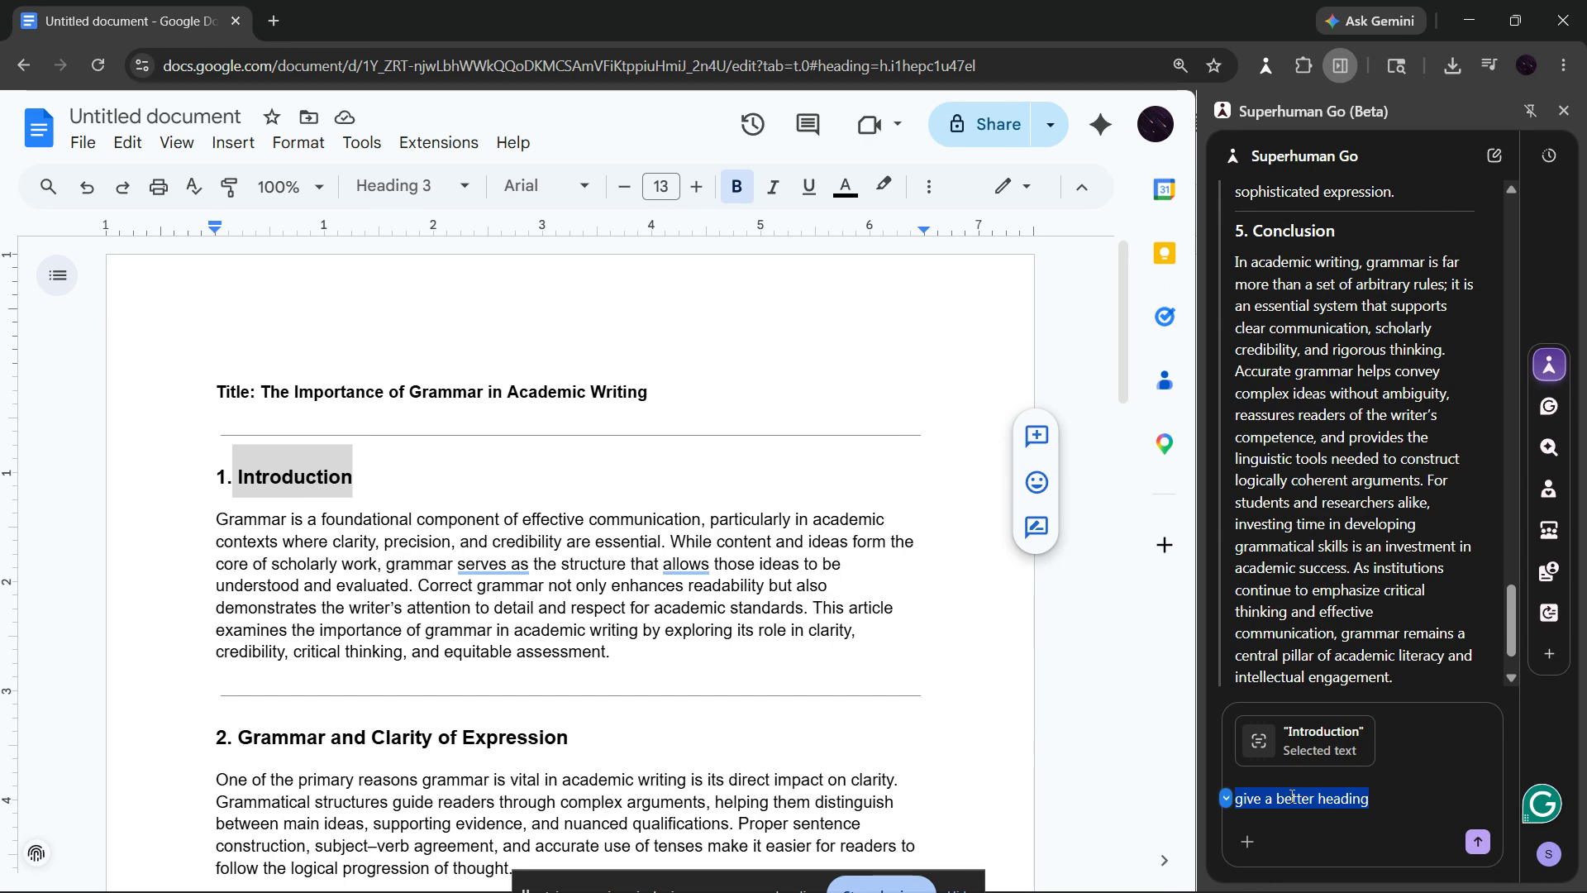
- Submit the request "write a 200 words introduction for this title" to the assistant
{"action": "type", "text": "write a"}
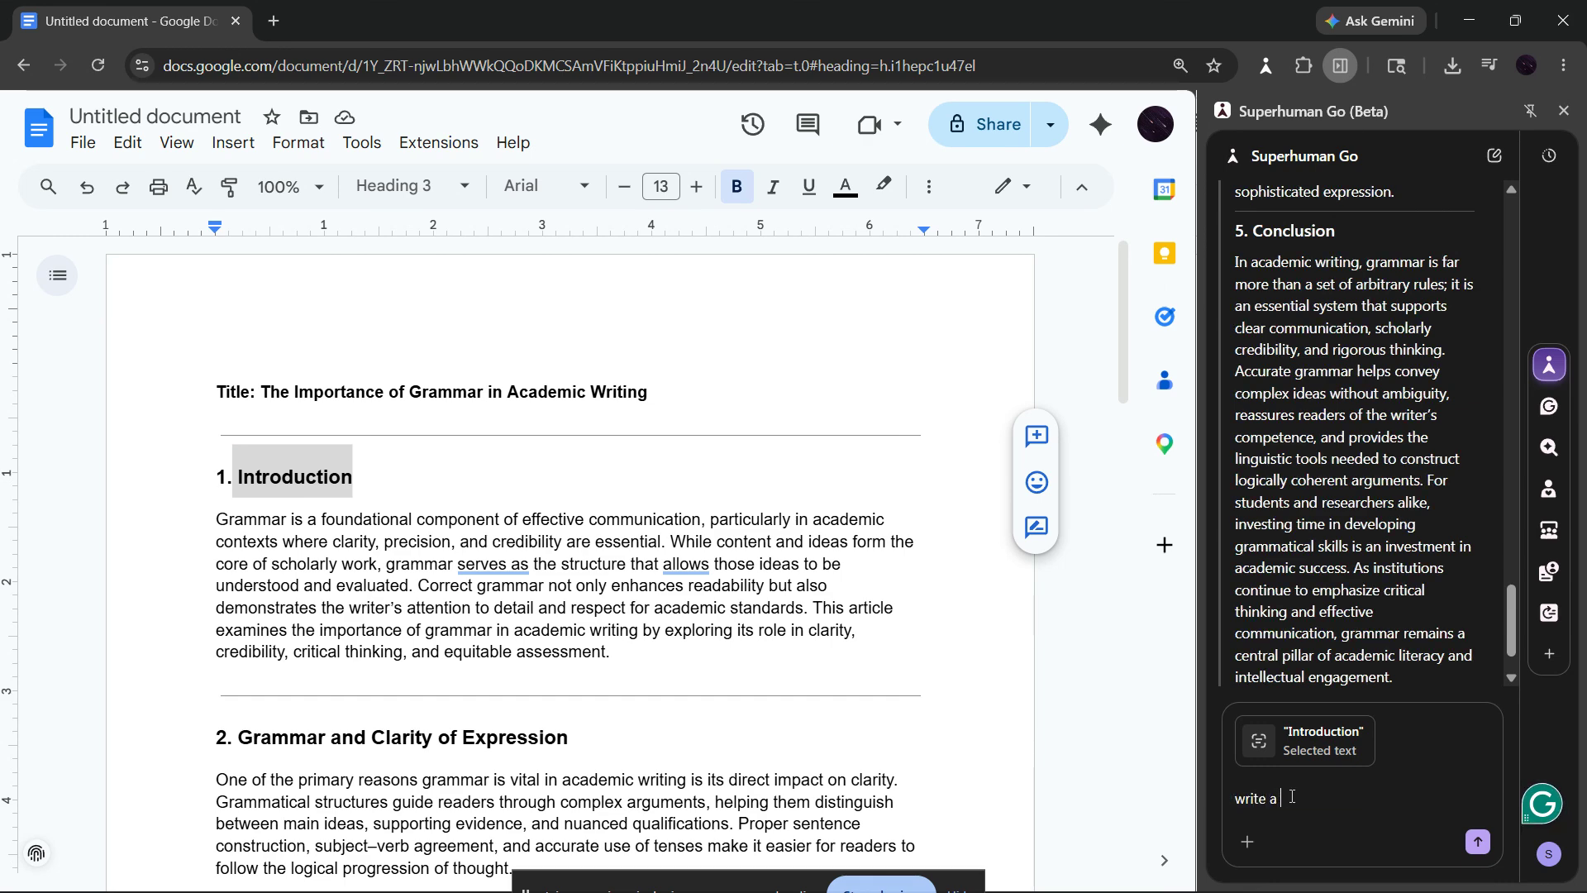
{"action": "type", "text": " 2 "}
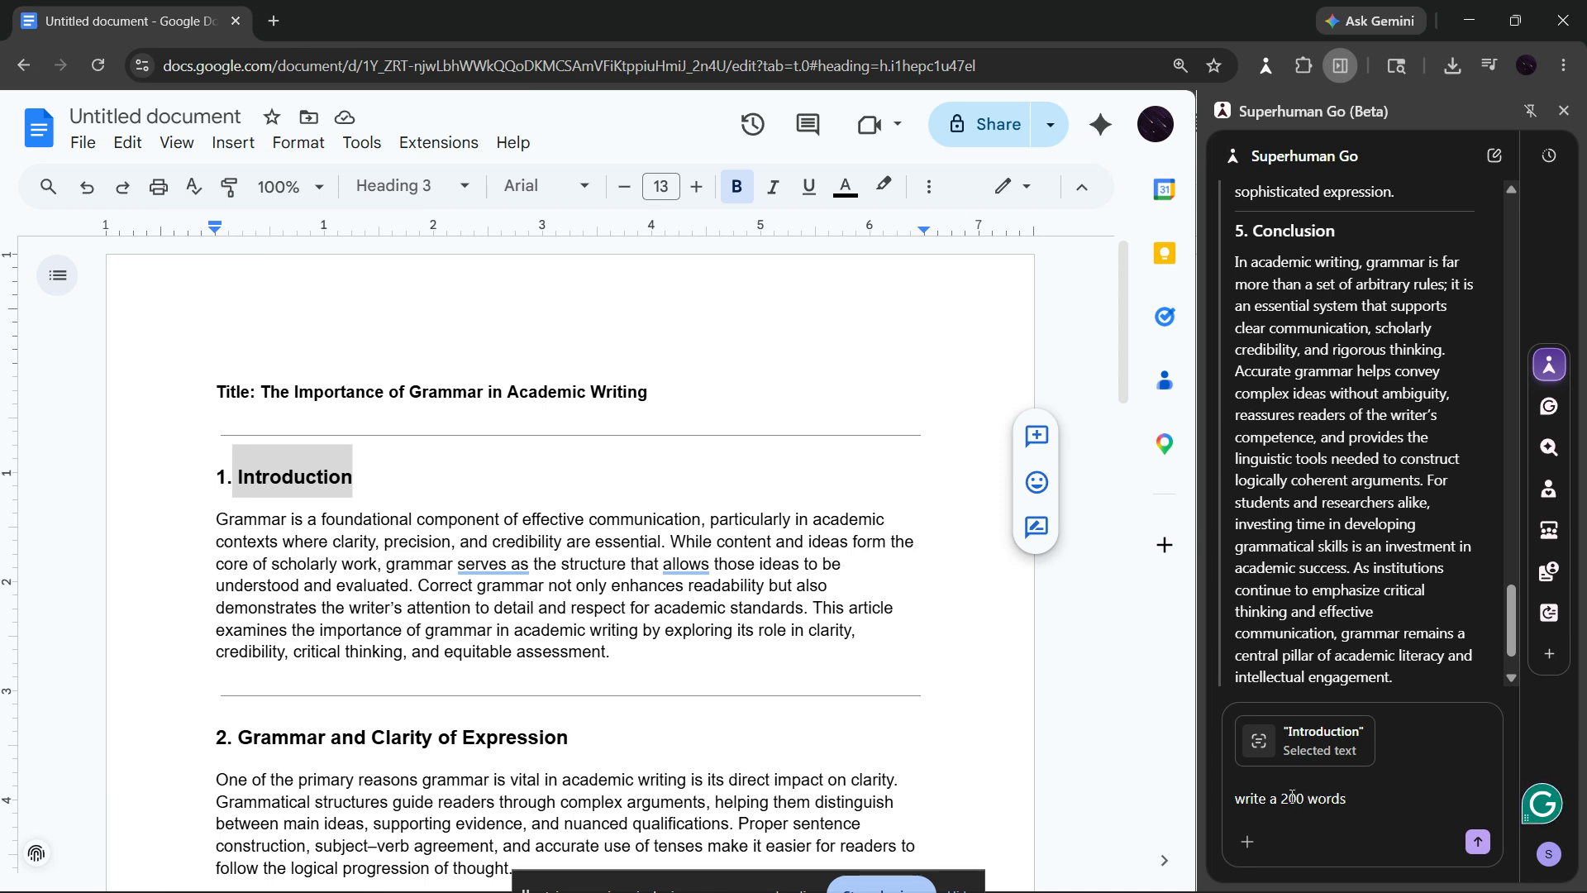
{"action": "type", "text": "0 words introdu"}
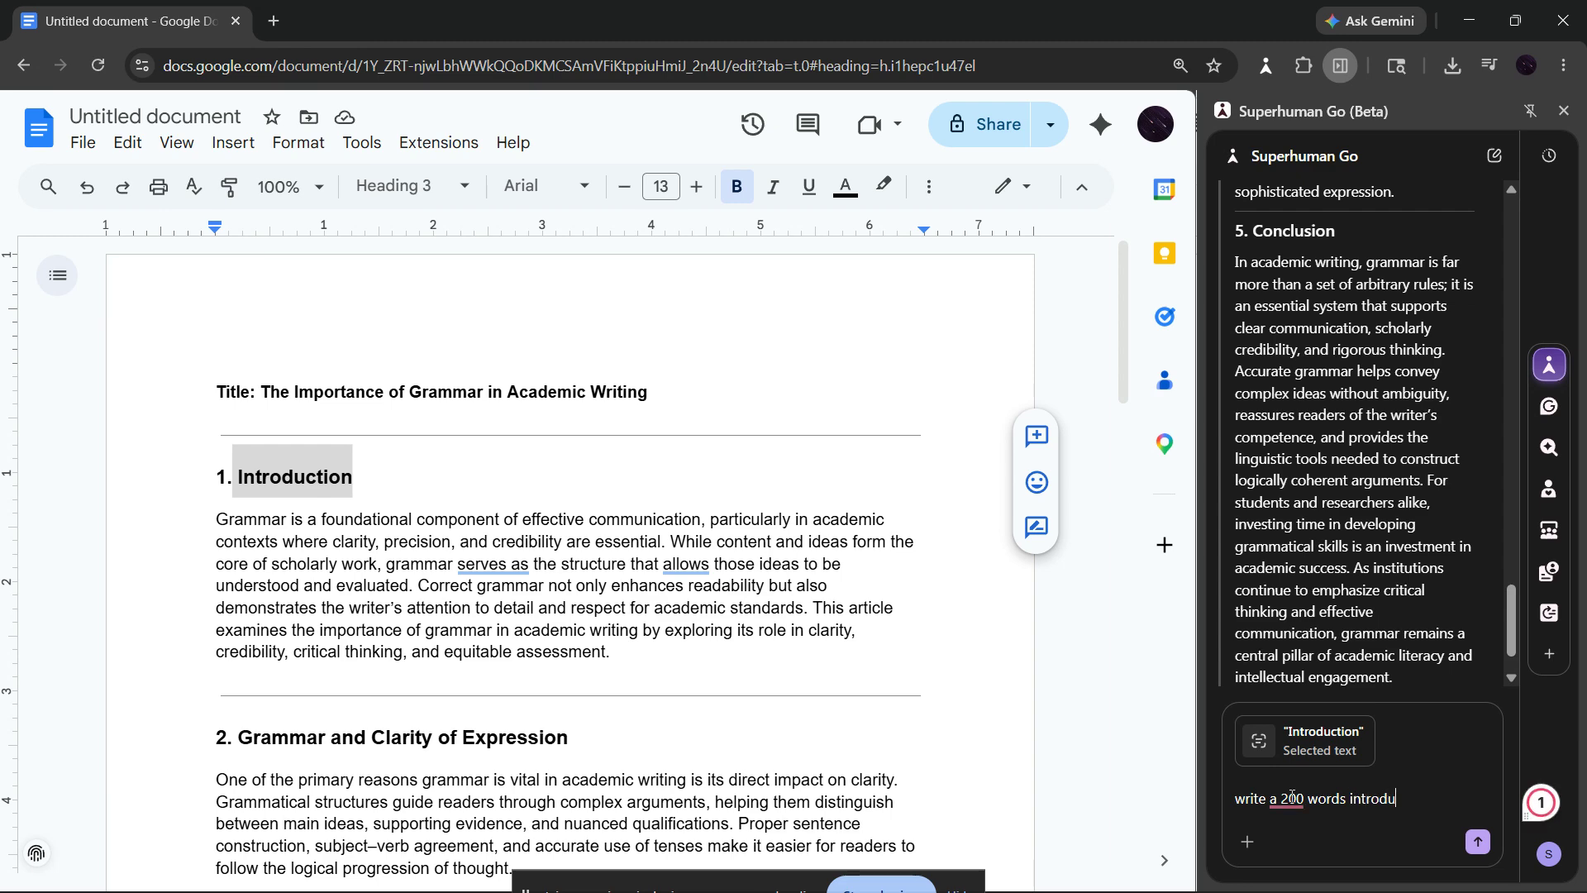
{"action": "type", "text": "ction for this title"}
{"action": "key", "text": "Return"}
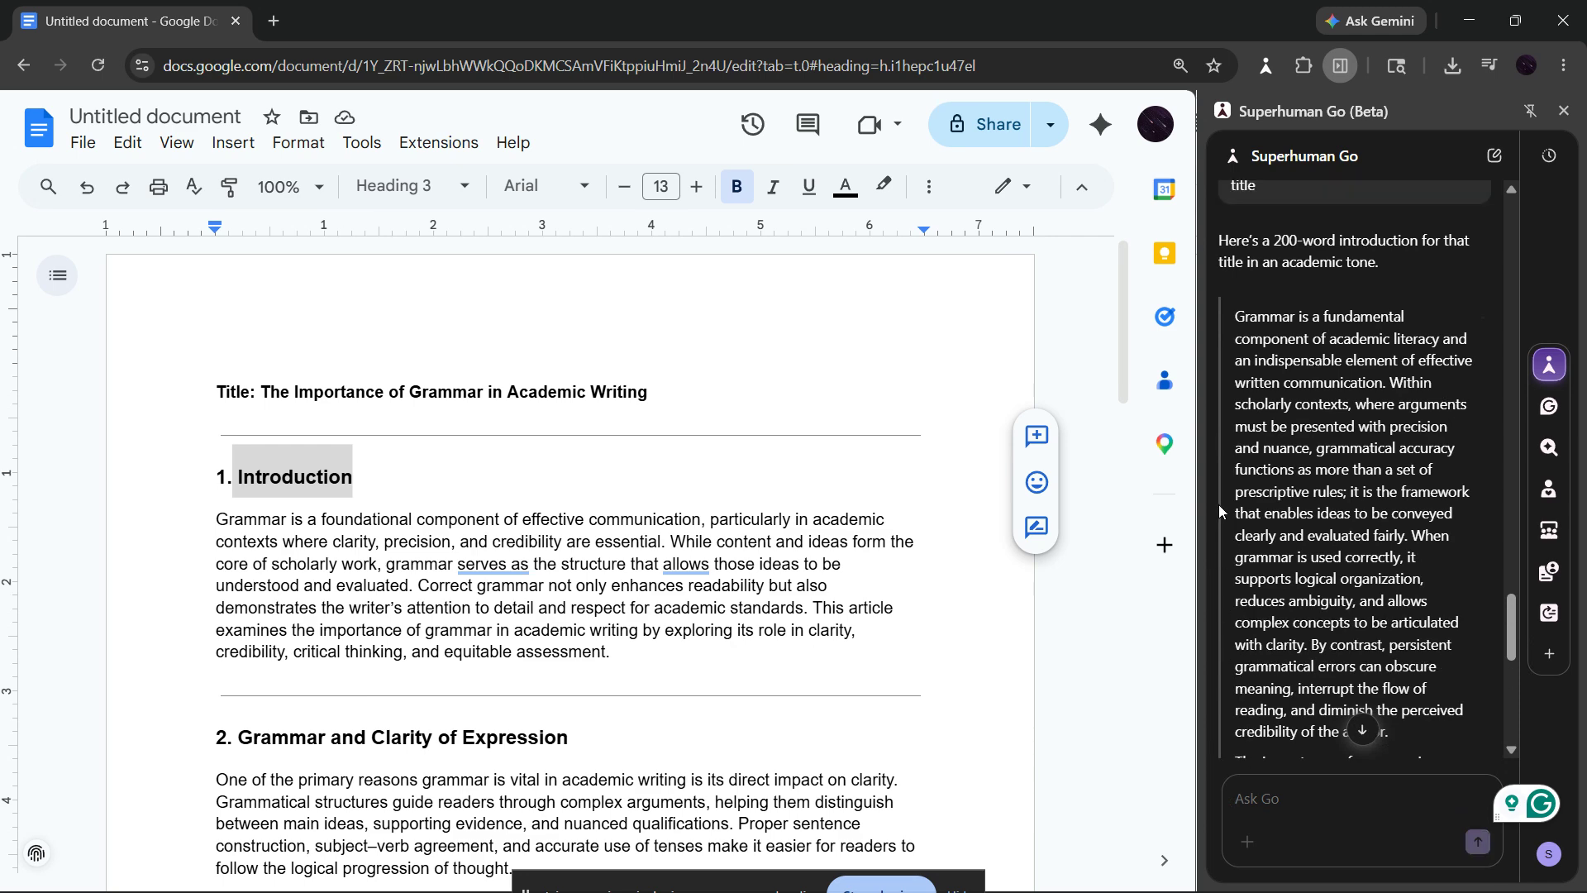
- Insert the generated introduction into the document in place of the selected heading word
{"action": "scroll", "coordinate": [1339, 506], "scroll_direction": "down", "scroll_amount": 3}
{"action": "scroll", "coordinate": [1344, 506], "scroll_direction": "down", "scroll_amount": 5}
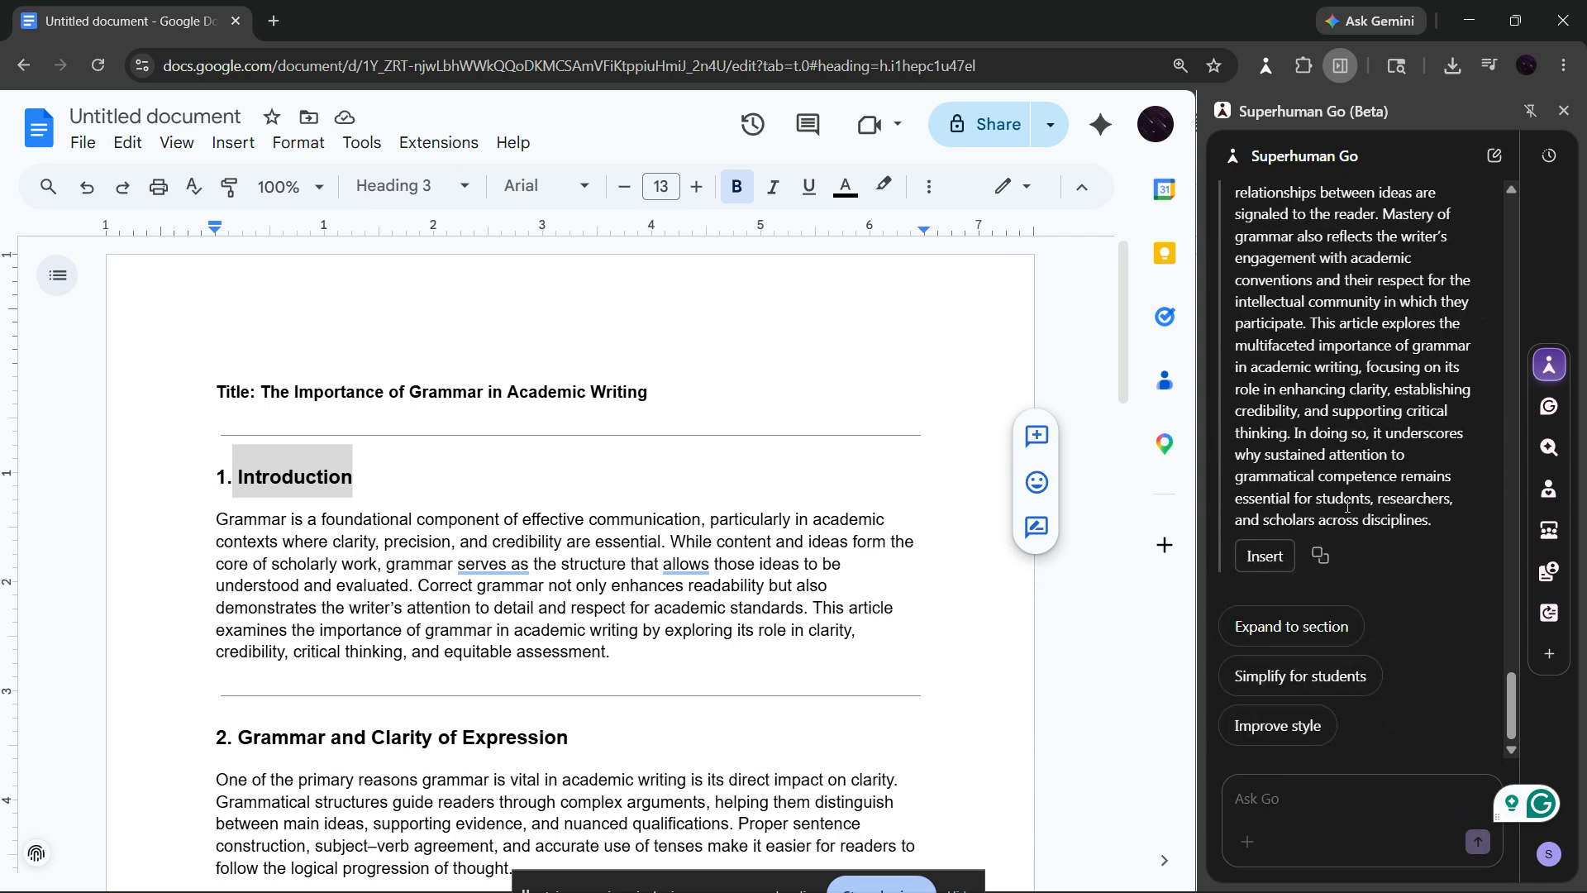
{"action": "left_click", "coordinate": [1265, 556]}
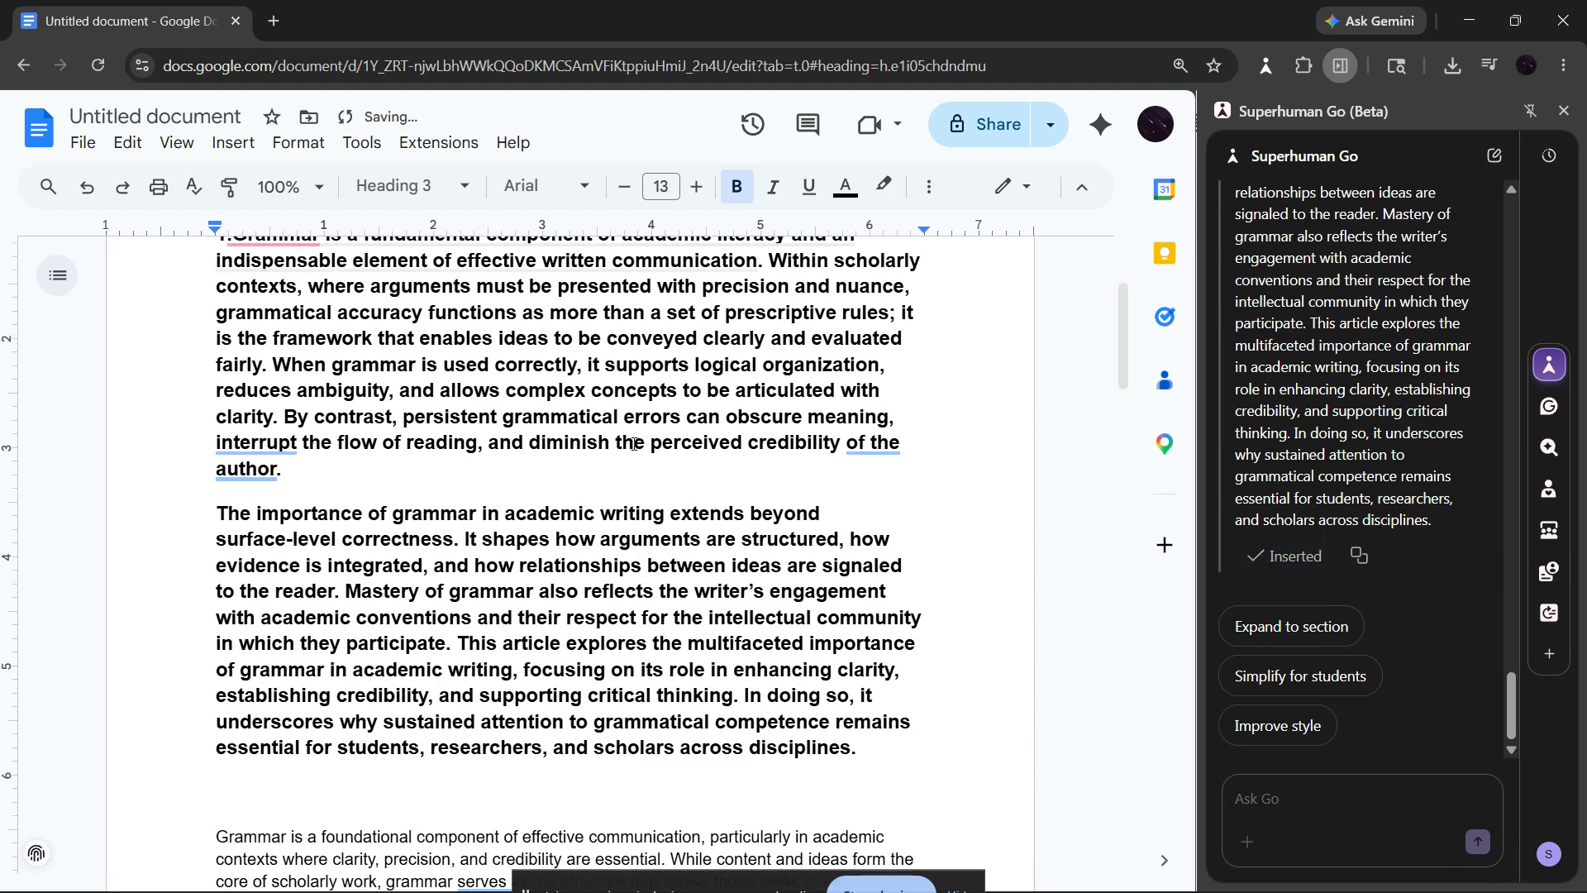
{"action": "scroll", "coordinate": [744, 446], "scroll_direction": "up", "scroll_amount": 3}
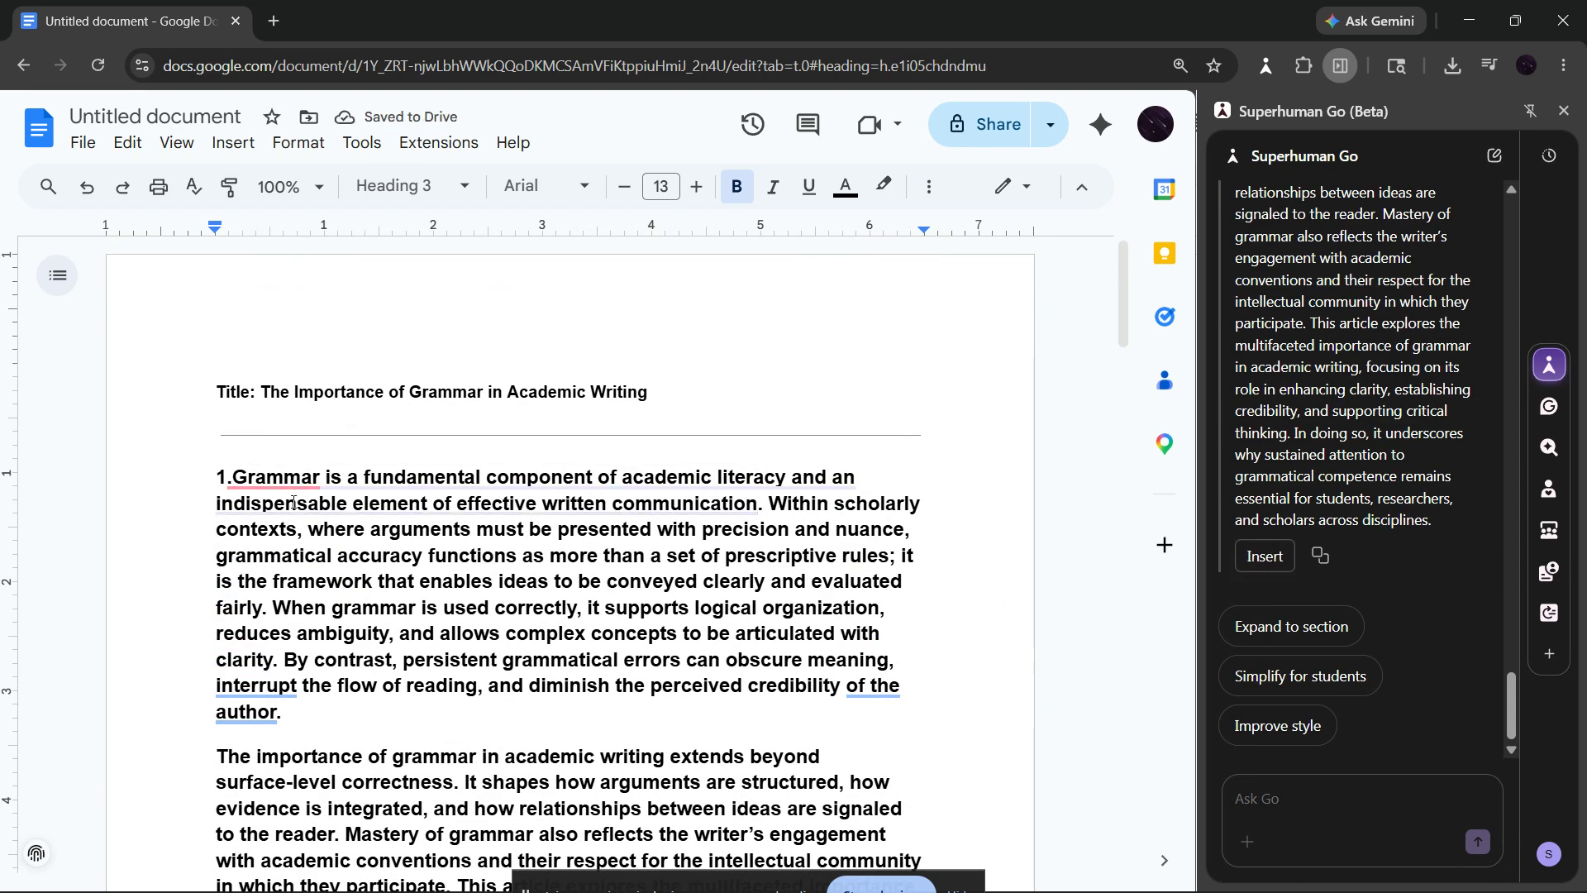
{"action": "mouse_move", "coordinate": [297, 486]}
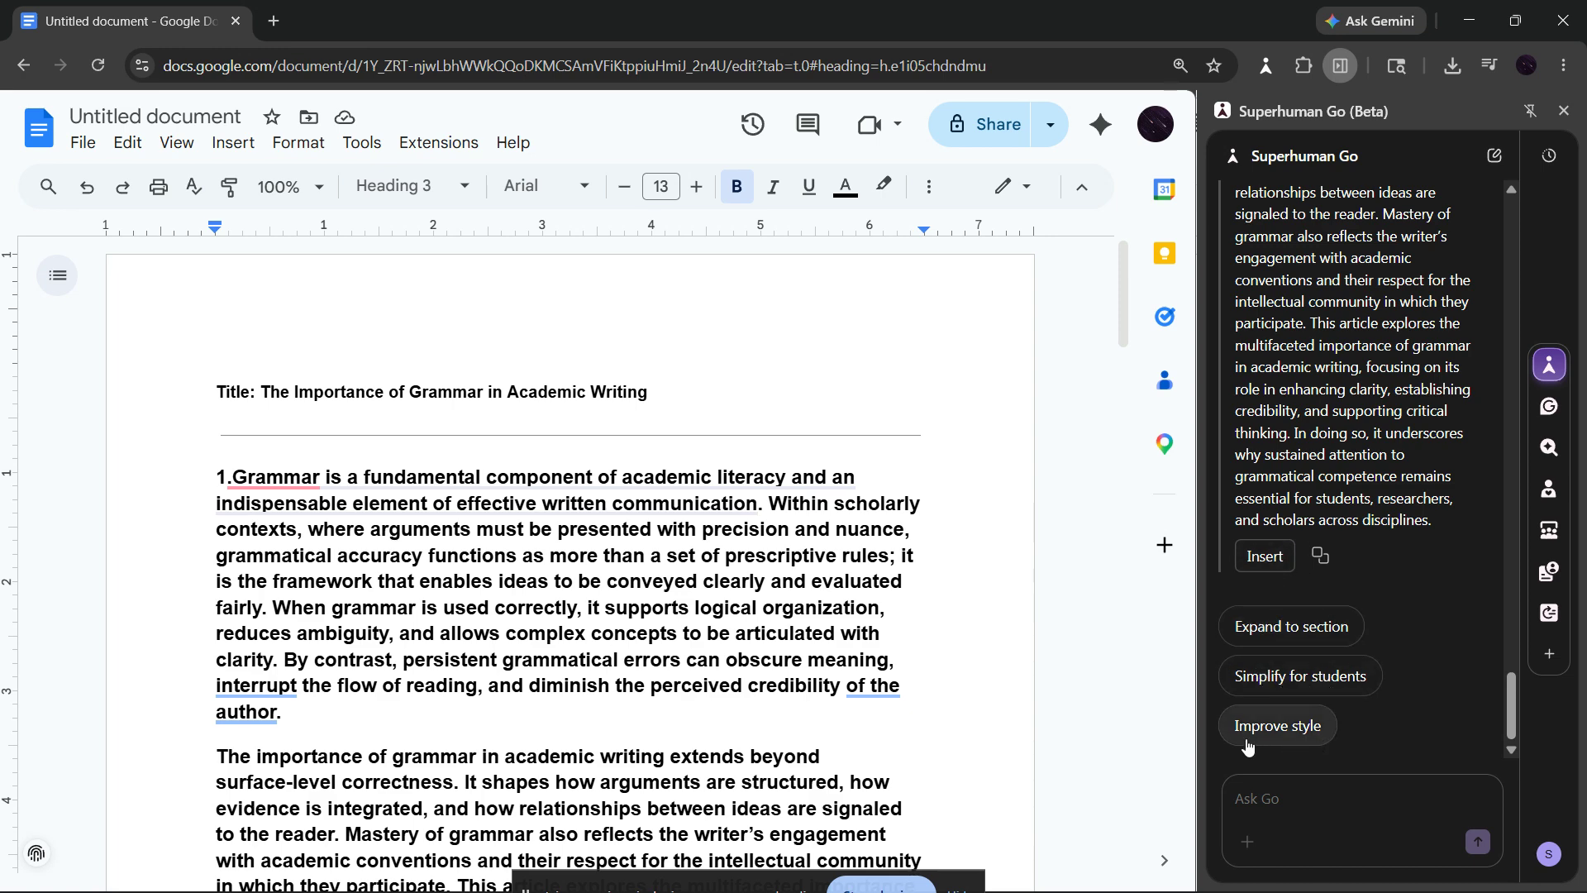
- Have the assistant improve the introduction's style, insert the revised version into the document and look over the article
{"action": "left_click", "coordinate": [1277, 726]}
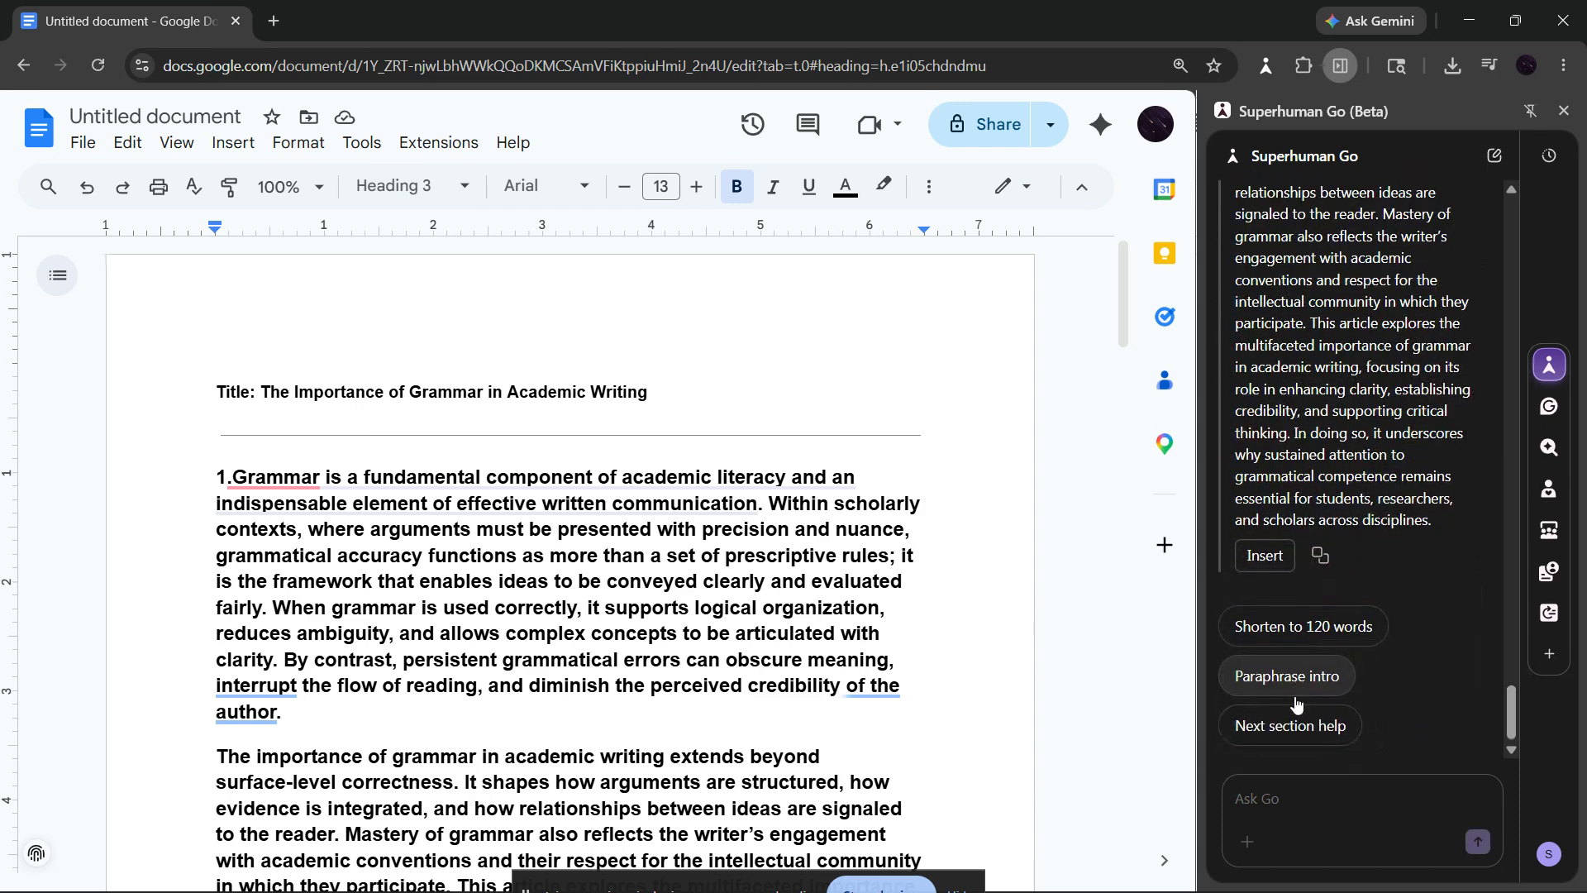
{"action": "left_click", "coordinate": [1266, 556]}
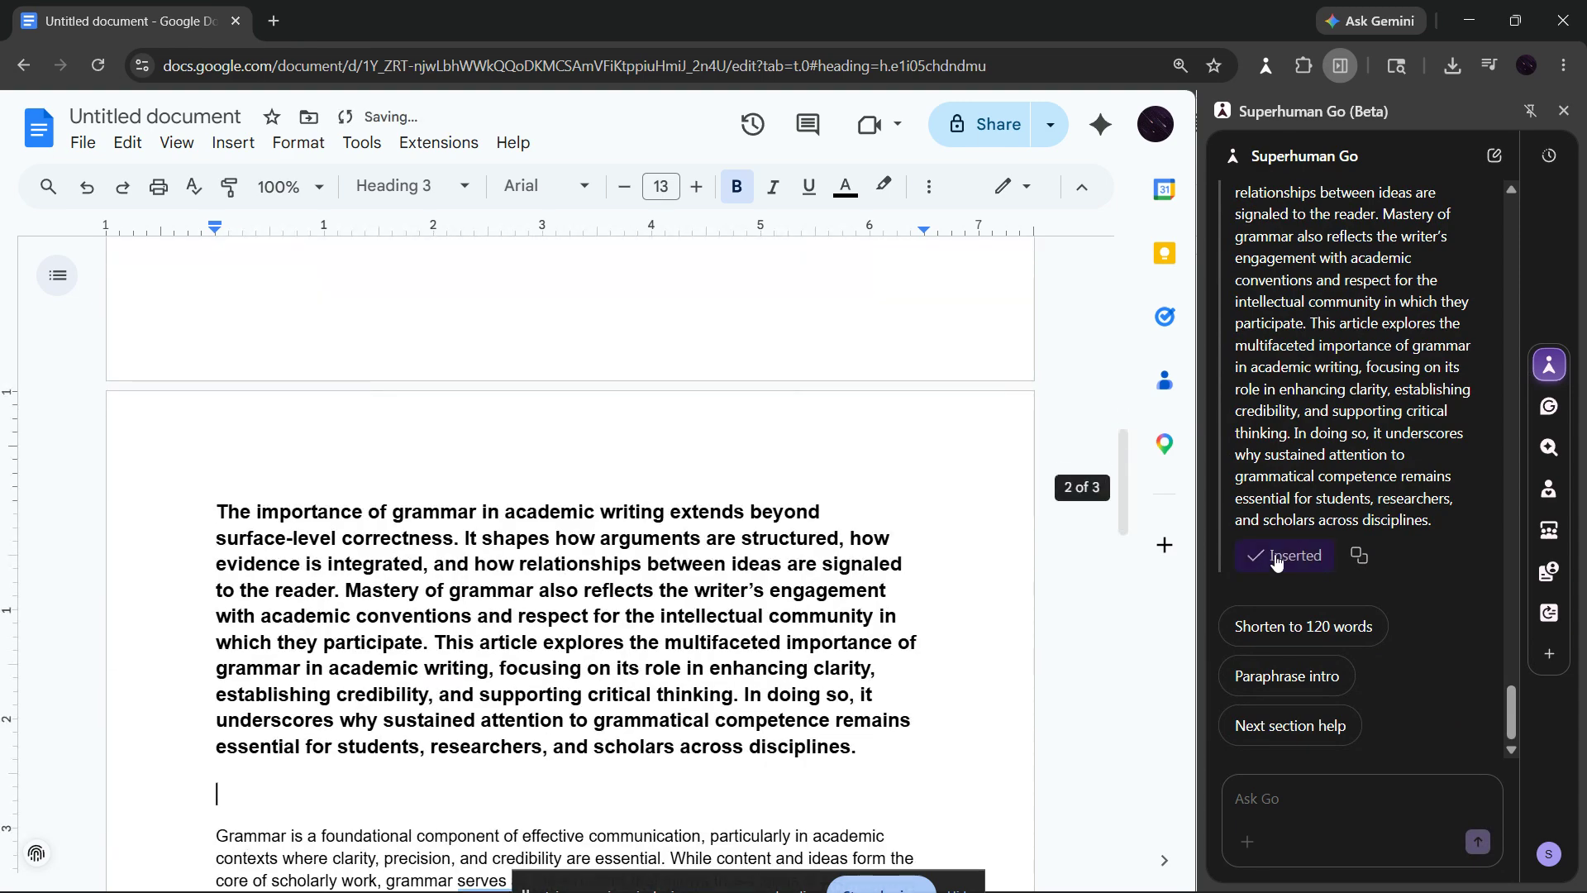
{"action": "scroll", "coordinate": [926, 578], "scroll_direction": "up", "scroll_amount": 3}
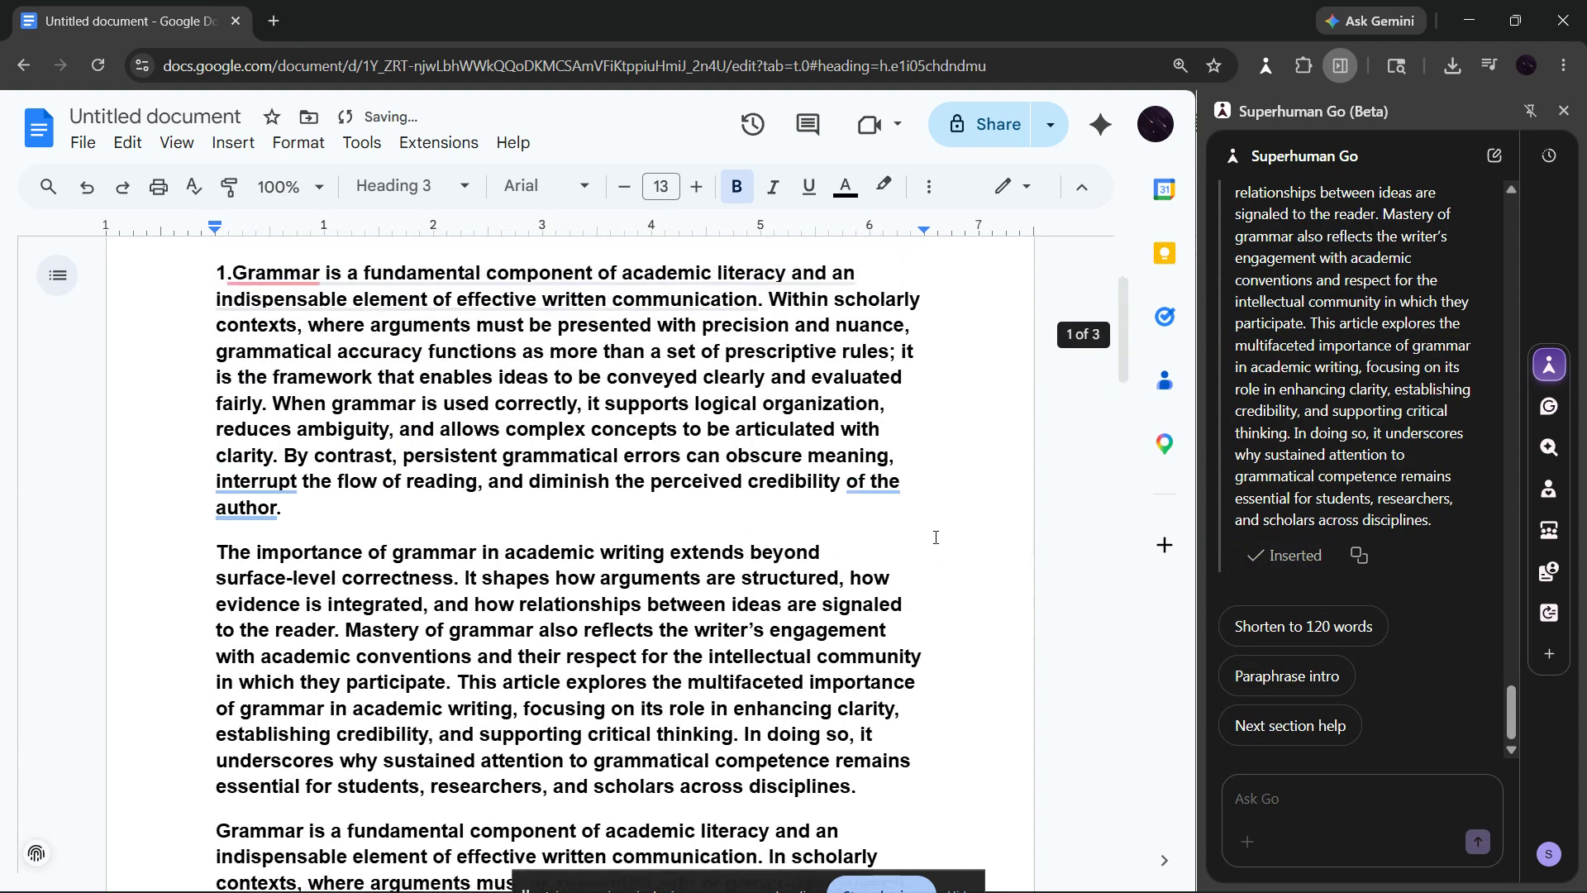
{"action": "scroll", "coordinate": [901, 632], "scroll_direction": "down", "scroll_amount": 9}
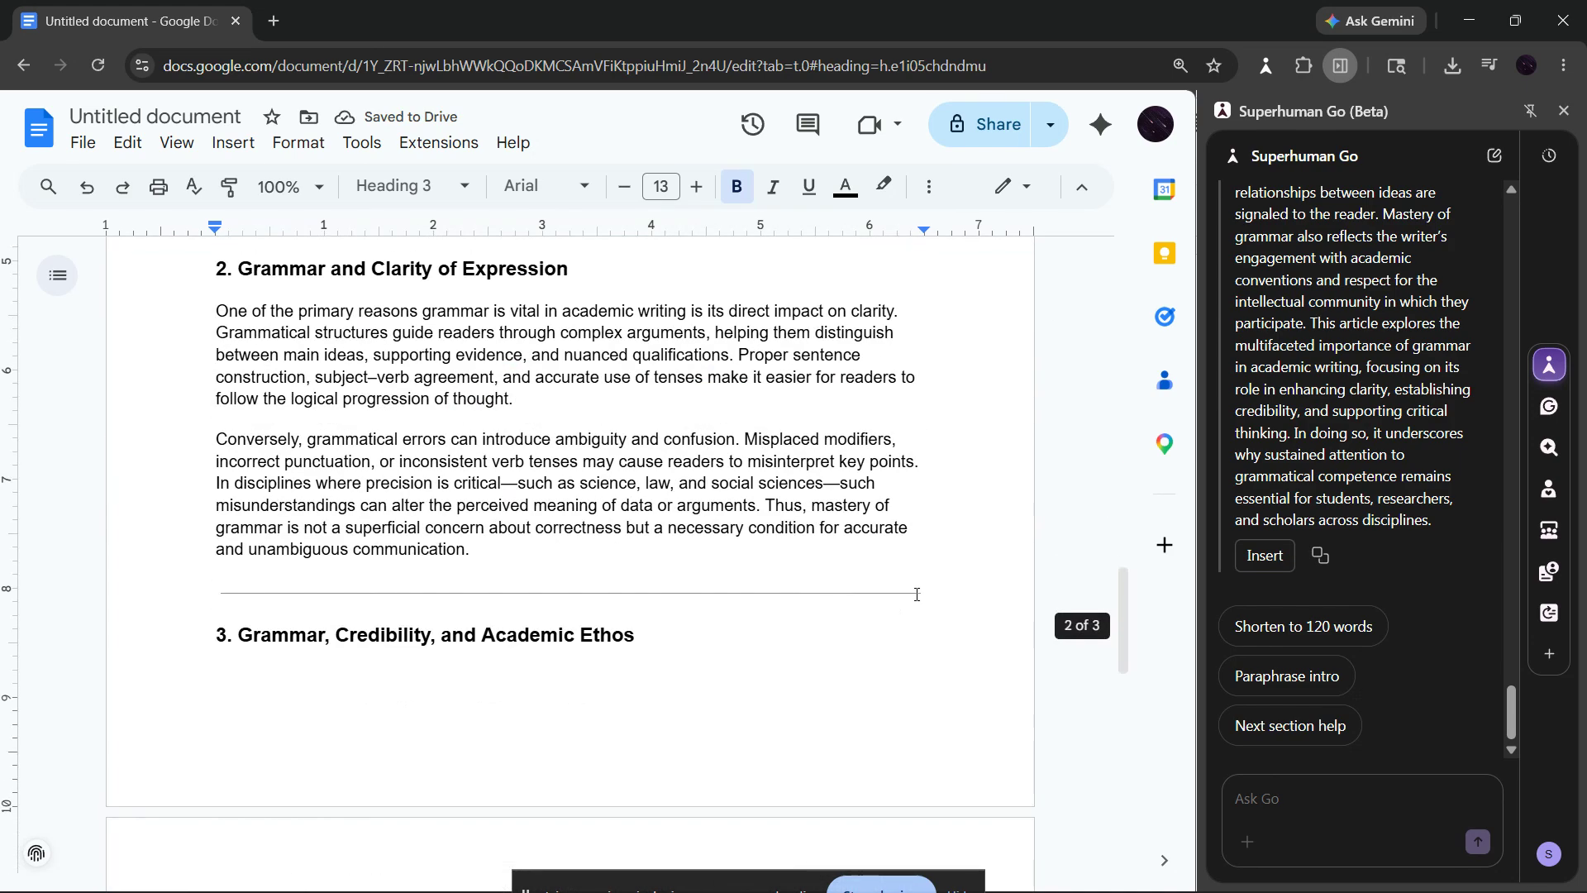
{"action": "scroll", "coordinate": [984, 537], "scroll_direction": "up", "scroll_amount": 17}
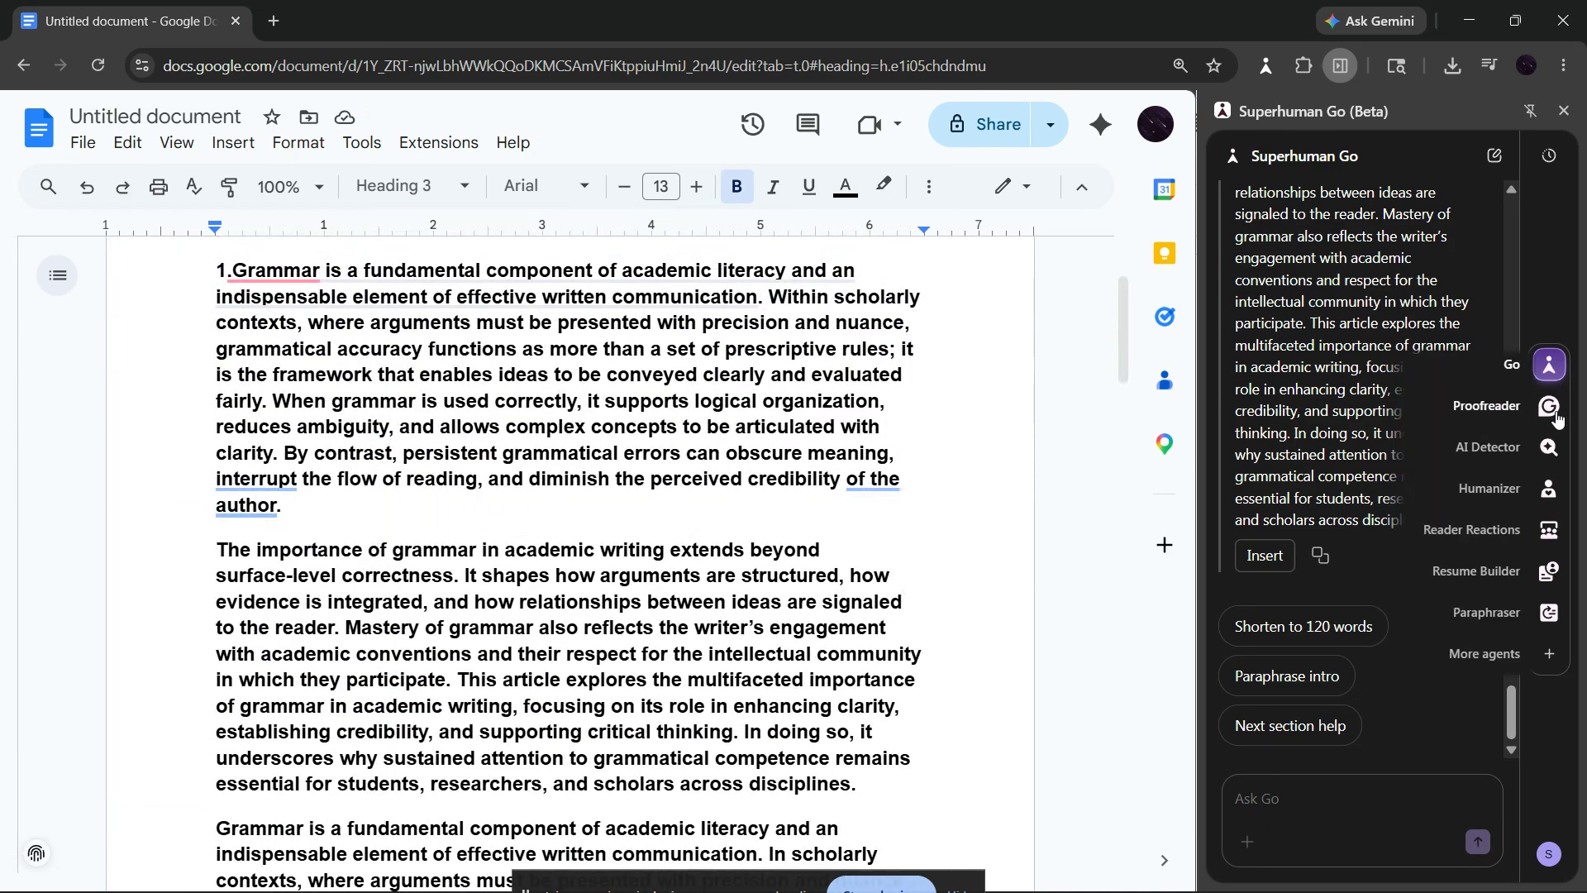
- Open the Proofreader agent, look through its suggestions and expand the "Add a space" suggestion for ".Grammar"
{"action": "left_click", "coordinate": [1554, 413]}
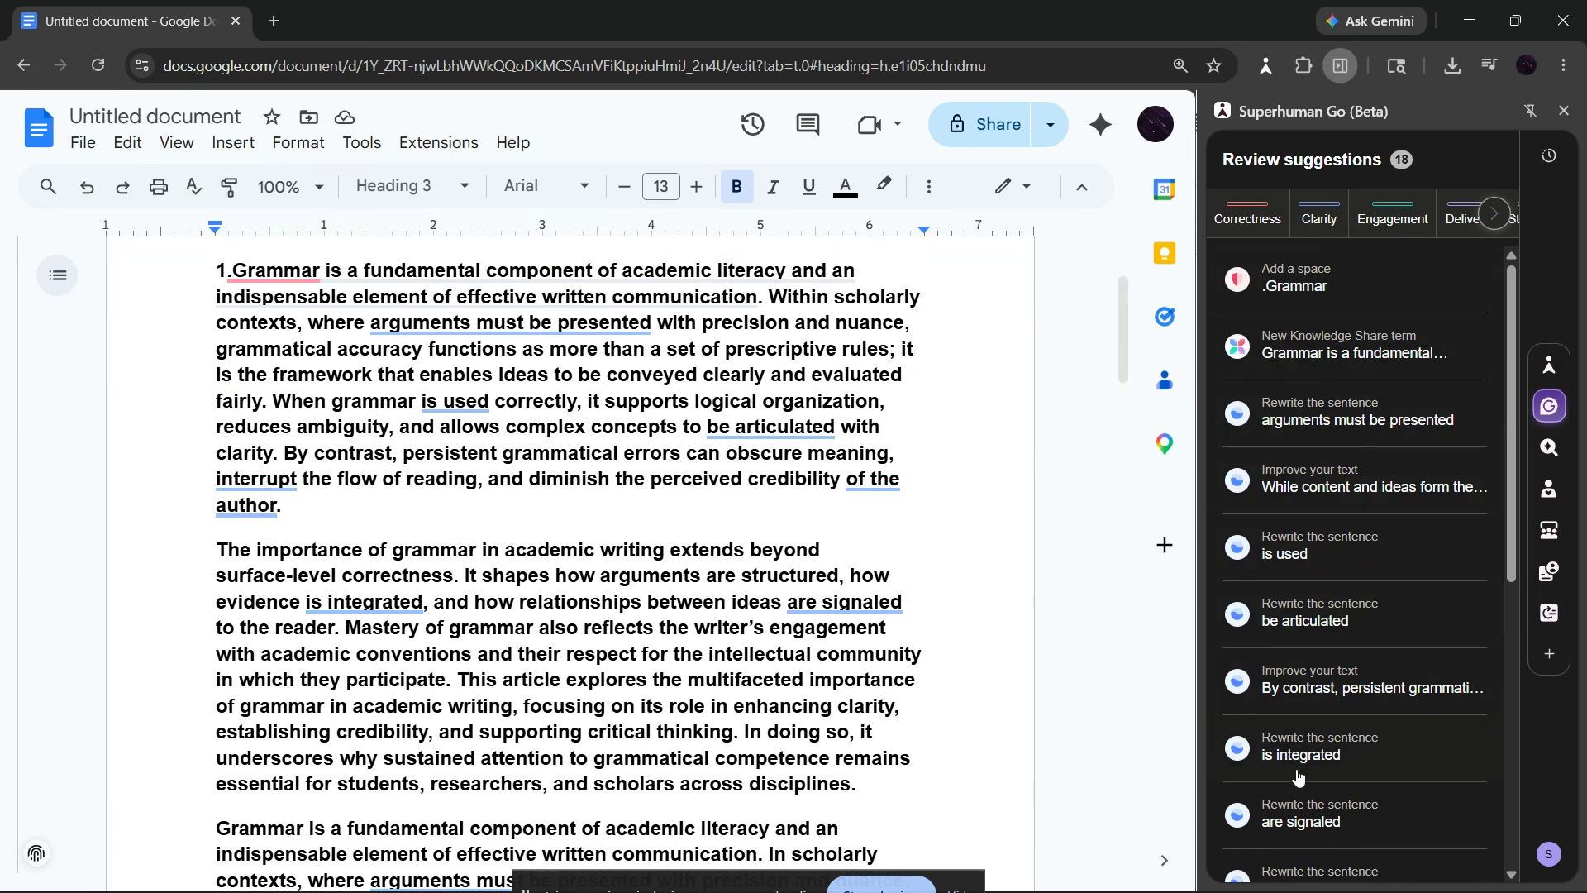
{"action": "scroll", "coordinate": [1305, 721], "scroll_direction": "down", "scroll_amount": 7}
{"action": "scroll", "coordinate": [1307, 724], "scroll_direction": "up", "scroll_amount": 6}
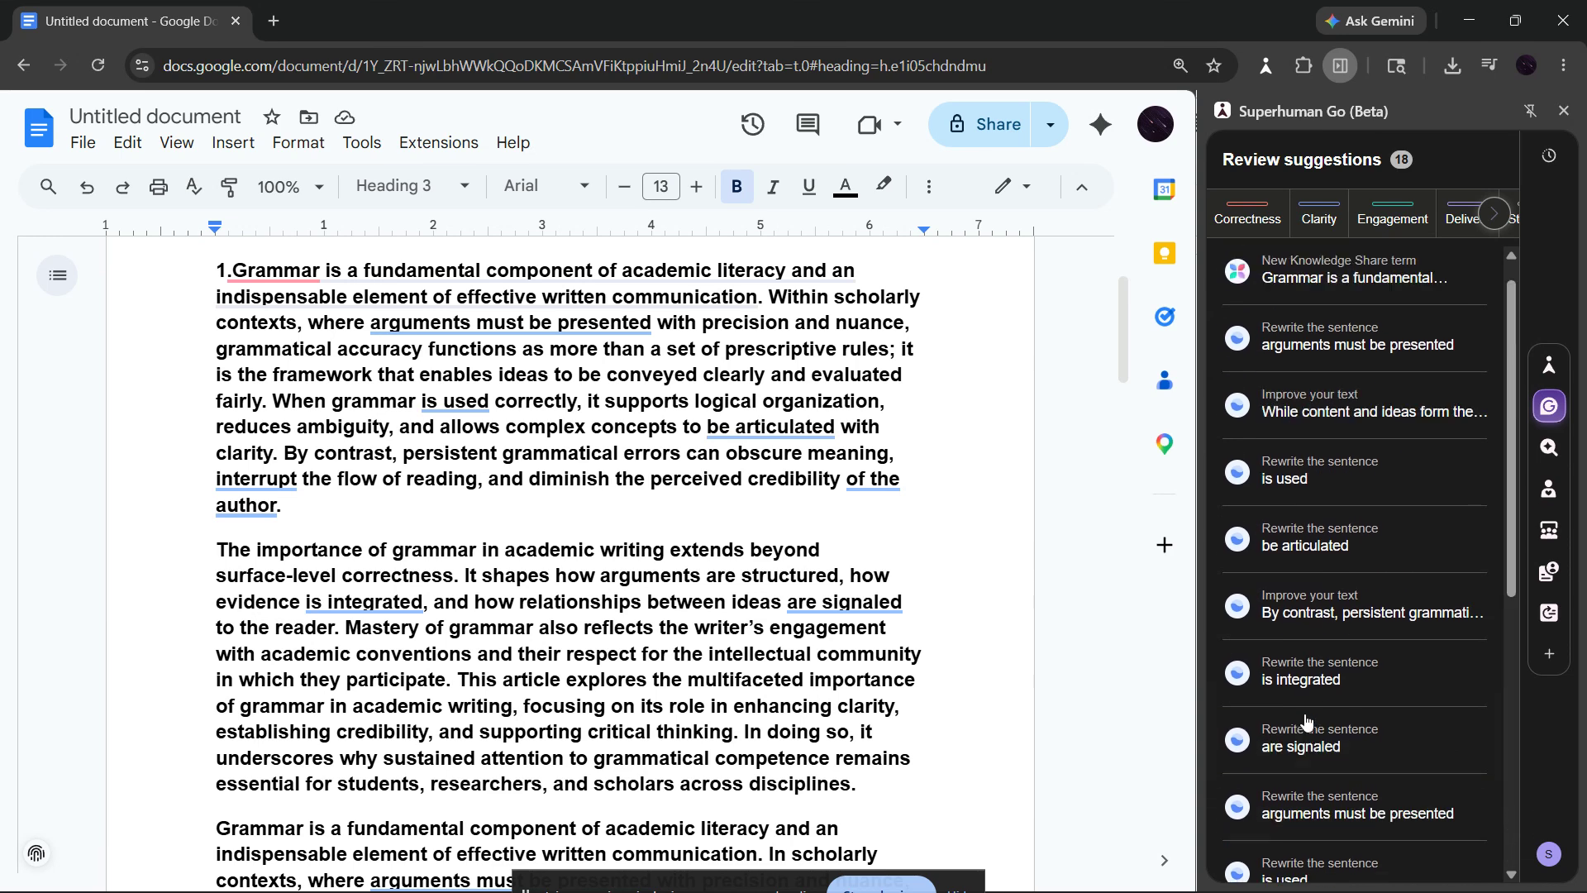
{"action": "scroll", "coordinate": [1306, 720], "scroll_direction": "up", "scroll_amount": 2}
{"action": "left_click", "coordinate": [1328, 298]}
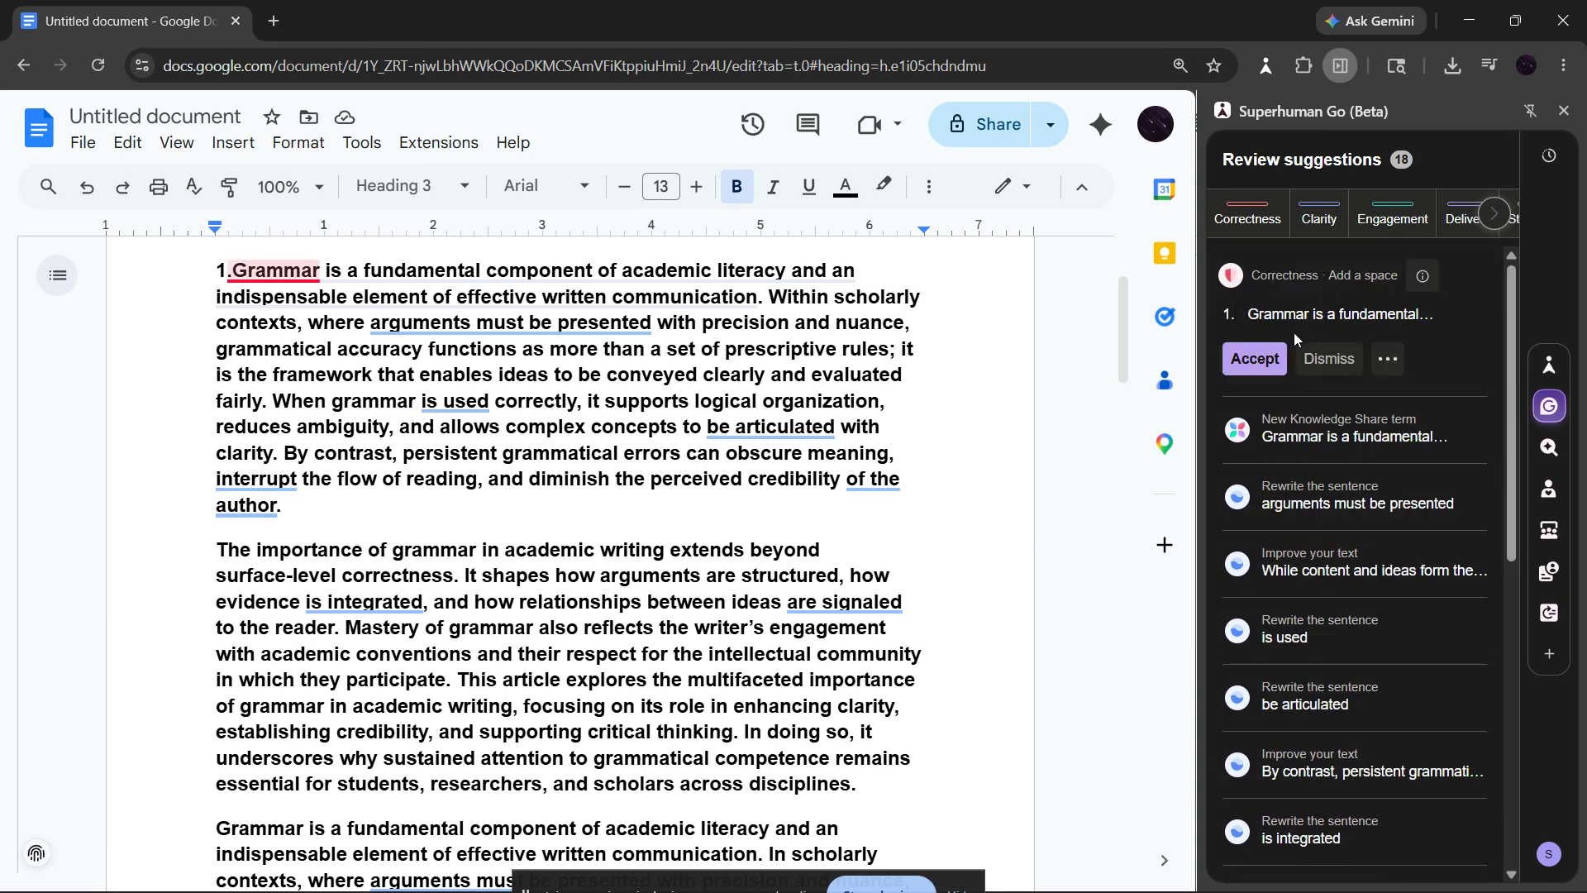
- Accept the "Add a space" correction before "Grammar" and examine the rewrite suggestions for "arguments must be presented" and "is used"
{"action": "left_click", "coordinate": [1265, 361]}
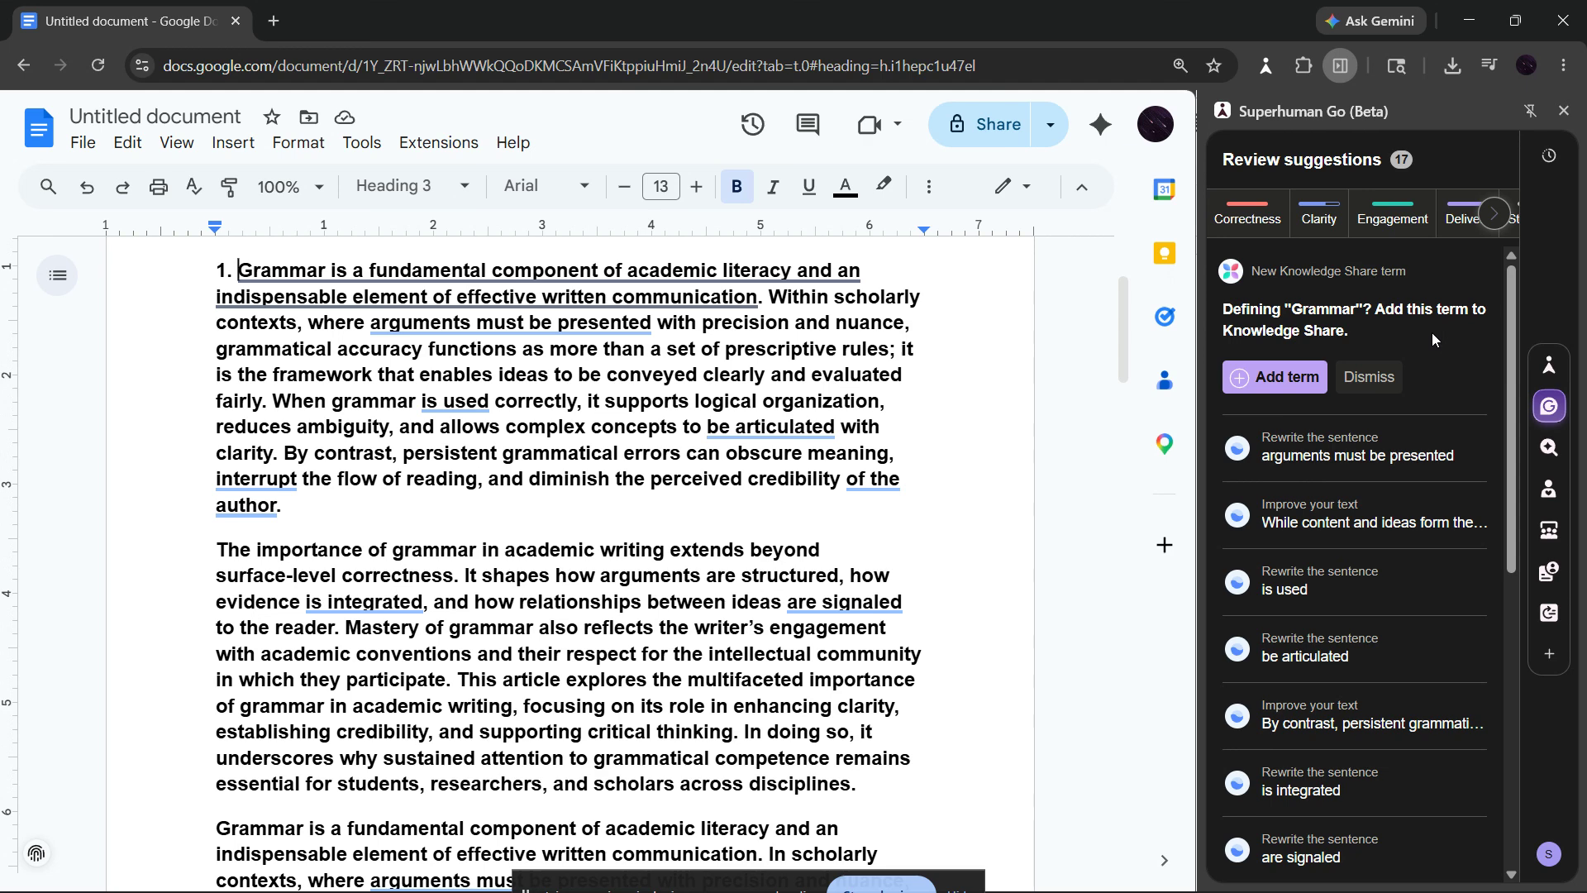
{"action": "left_click", "coordinate": [1303, 473]}
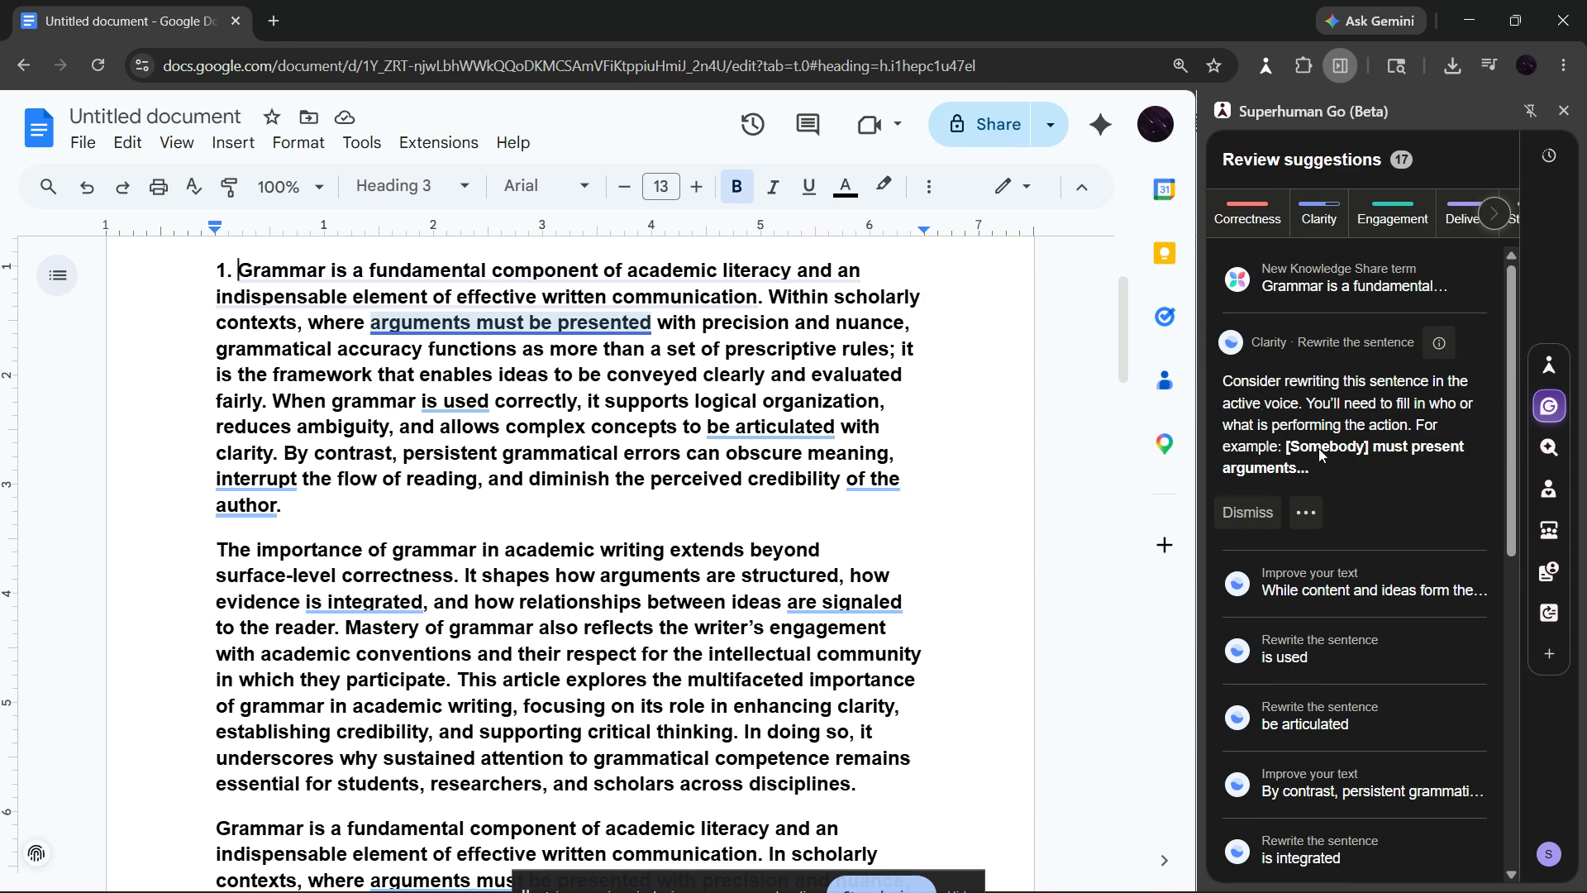
{"action": "left_click", "coordinate": [1331, 647]}
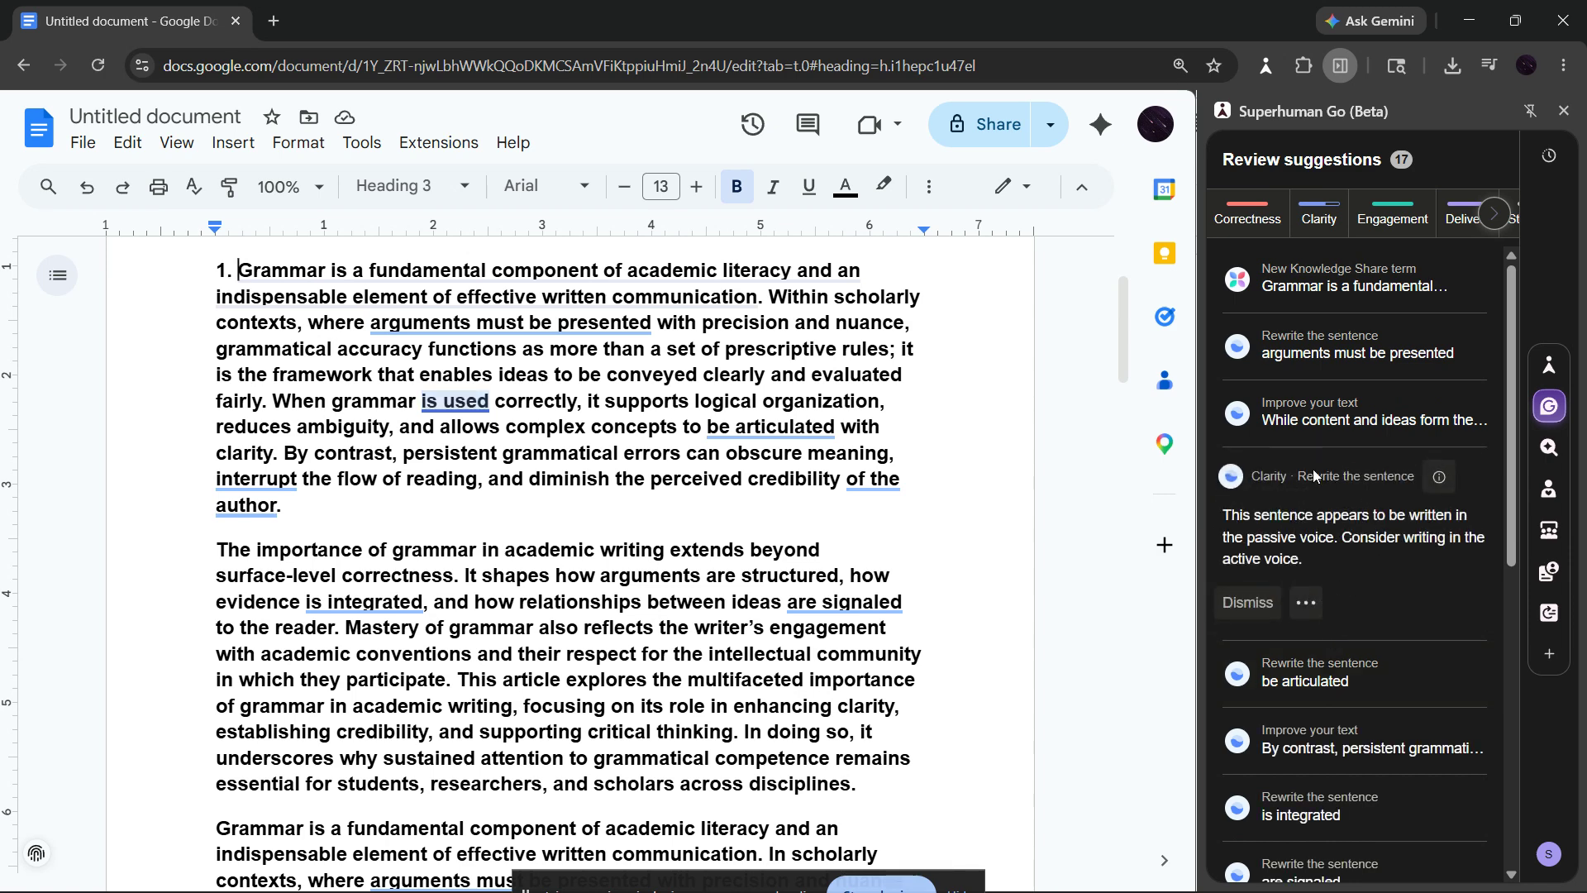
- Try to add "Grammar" as a Knowledge Share term, closing the Grammarly account page and returning to the document
{"action": "left_click", "coordinate": [1346, 285]}
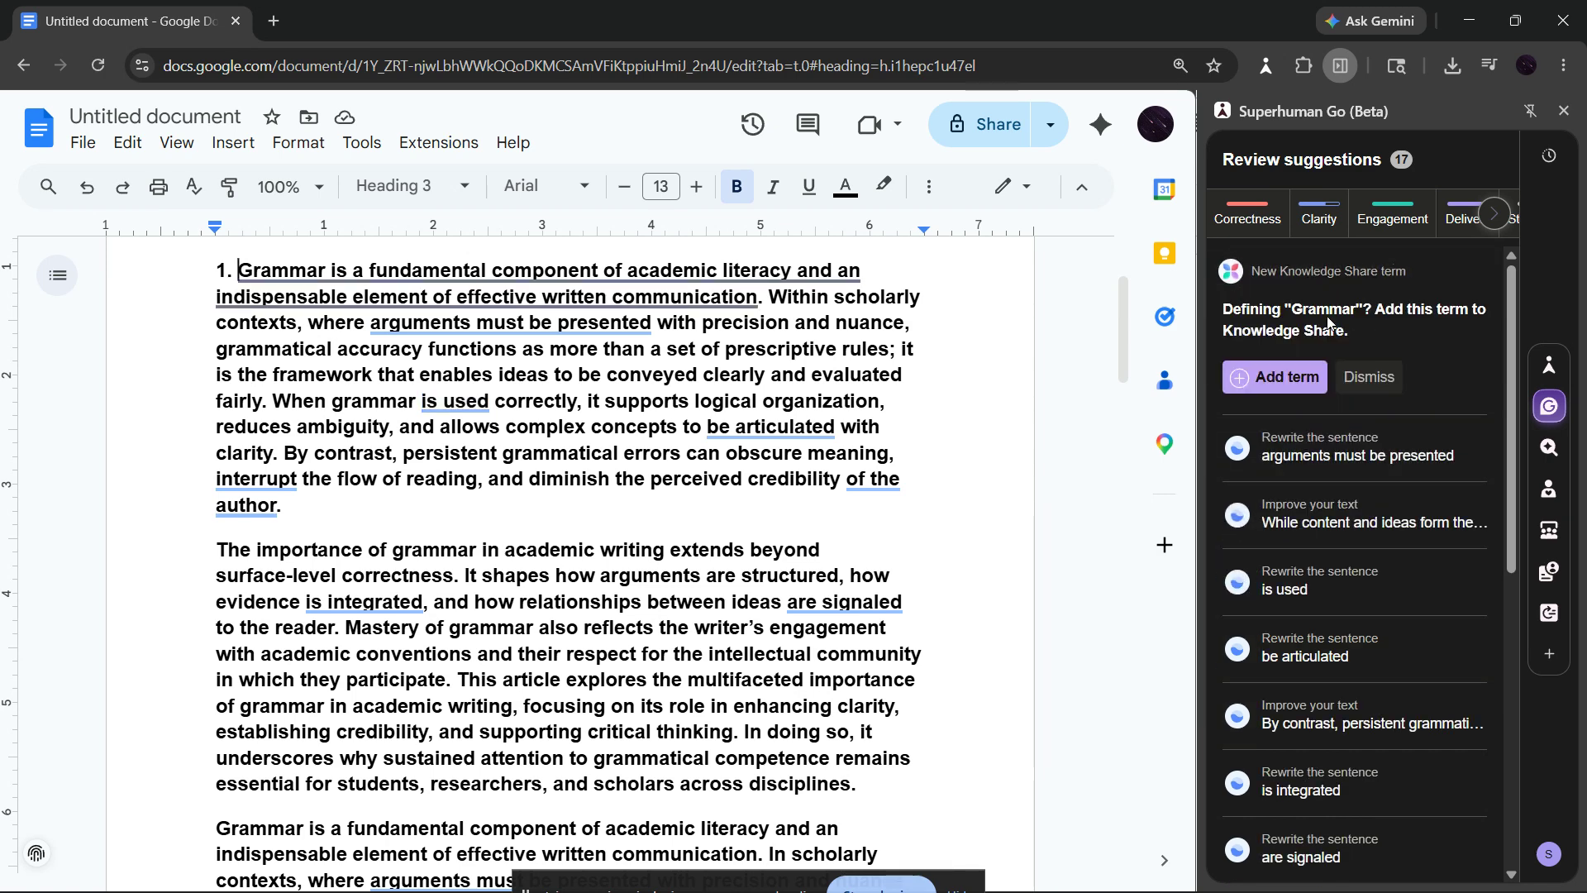
{"action": "left_click", "coordinate": [1269, 382]}
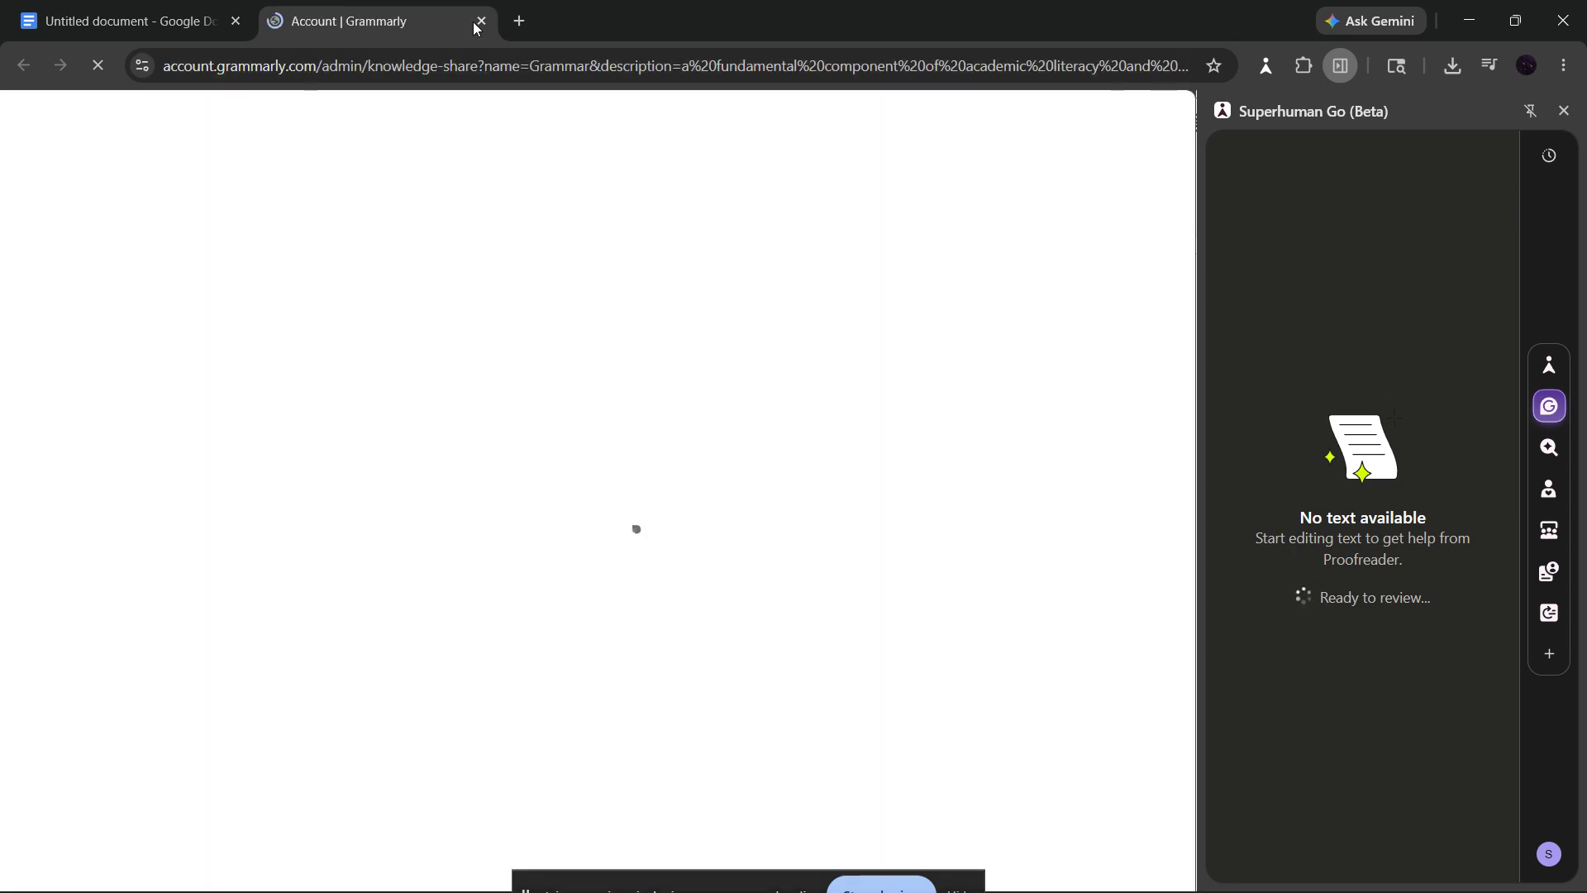
{"action": "left_click", "coordinate": [481, 21]}
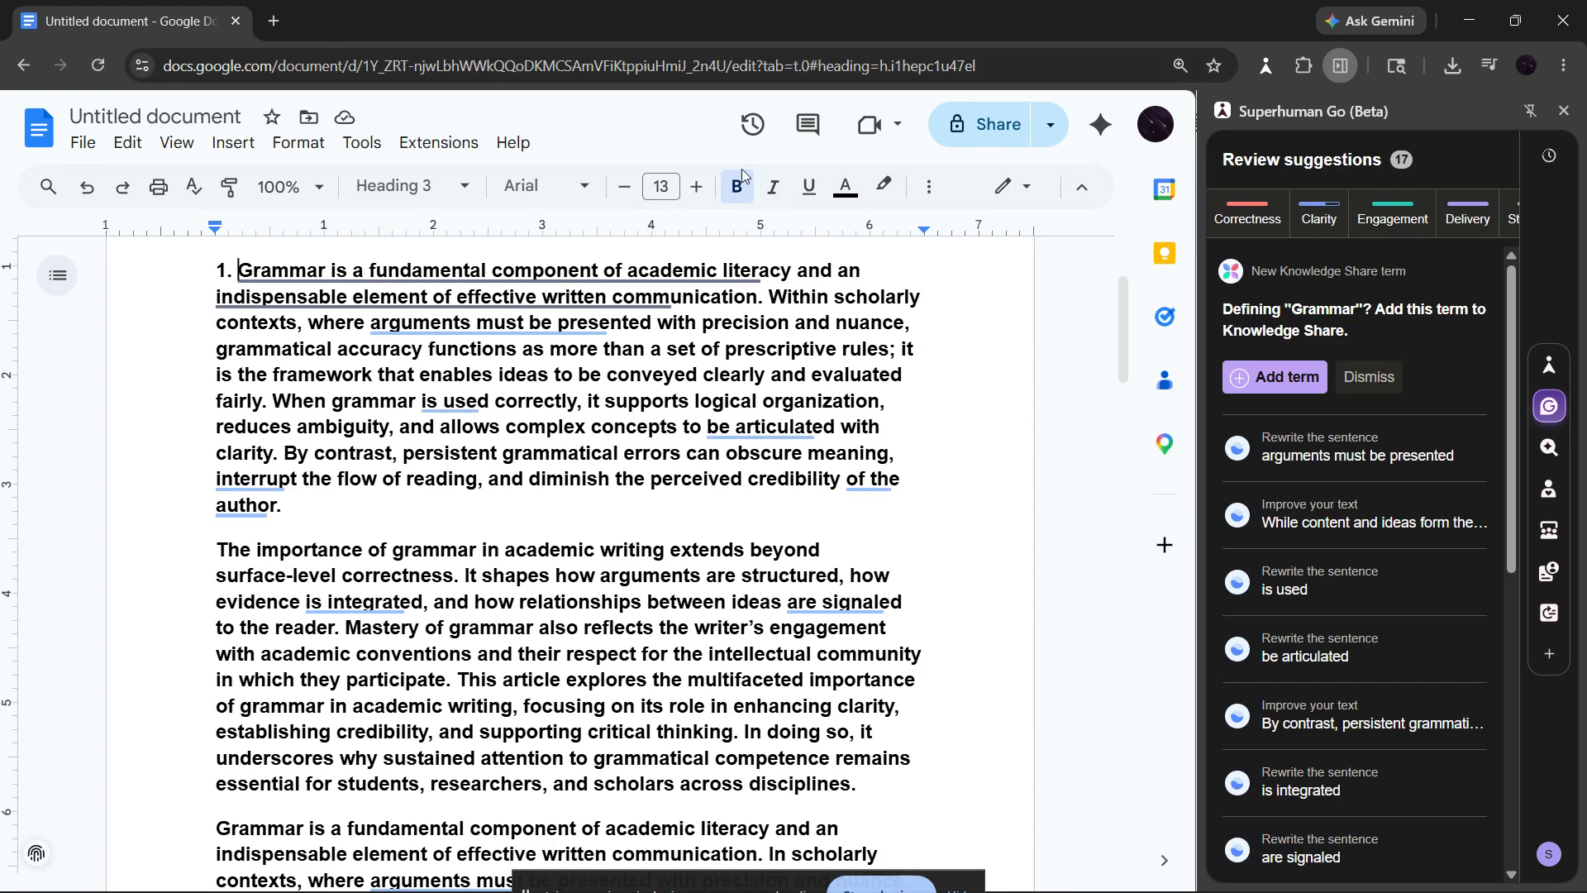
- Check the extra options of the "arguments must be presented" suggestion and open the Paraphraser agent to view its writing styles
{"action": "left_click", "coordinate": [1307, 454]}
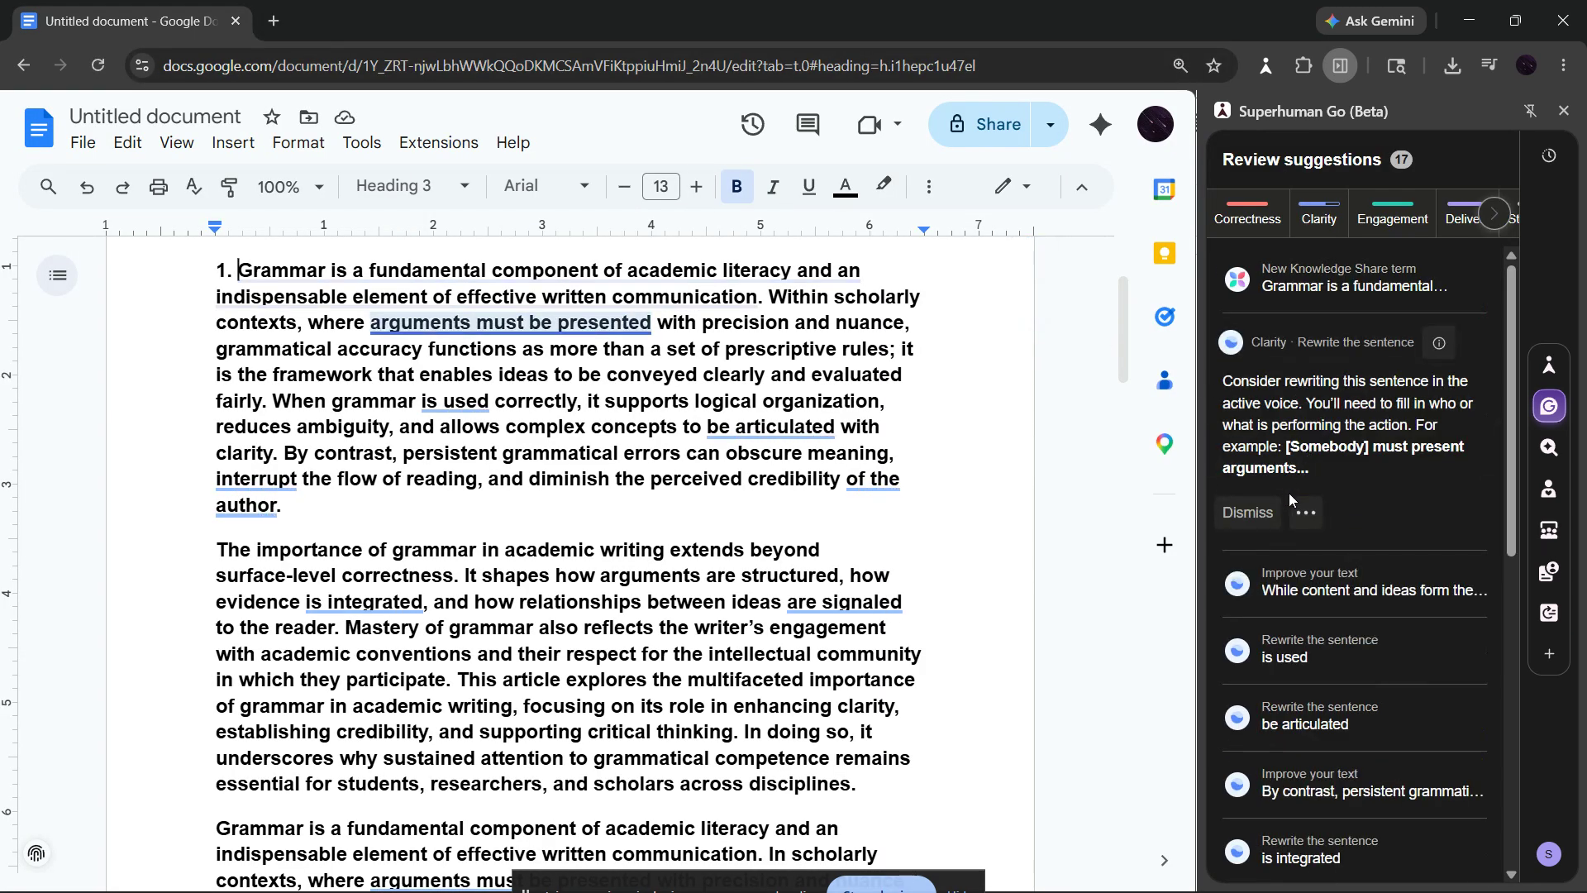
{"action": "left_click", "coordinate": [1305, 513]}
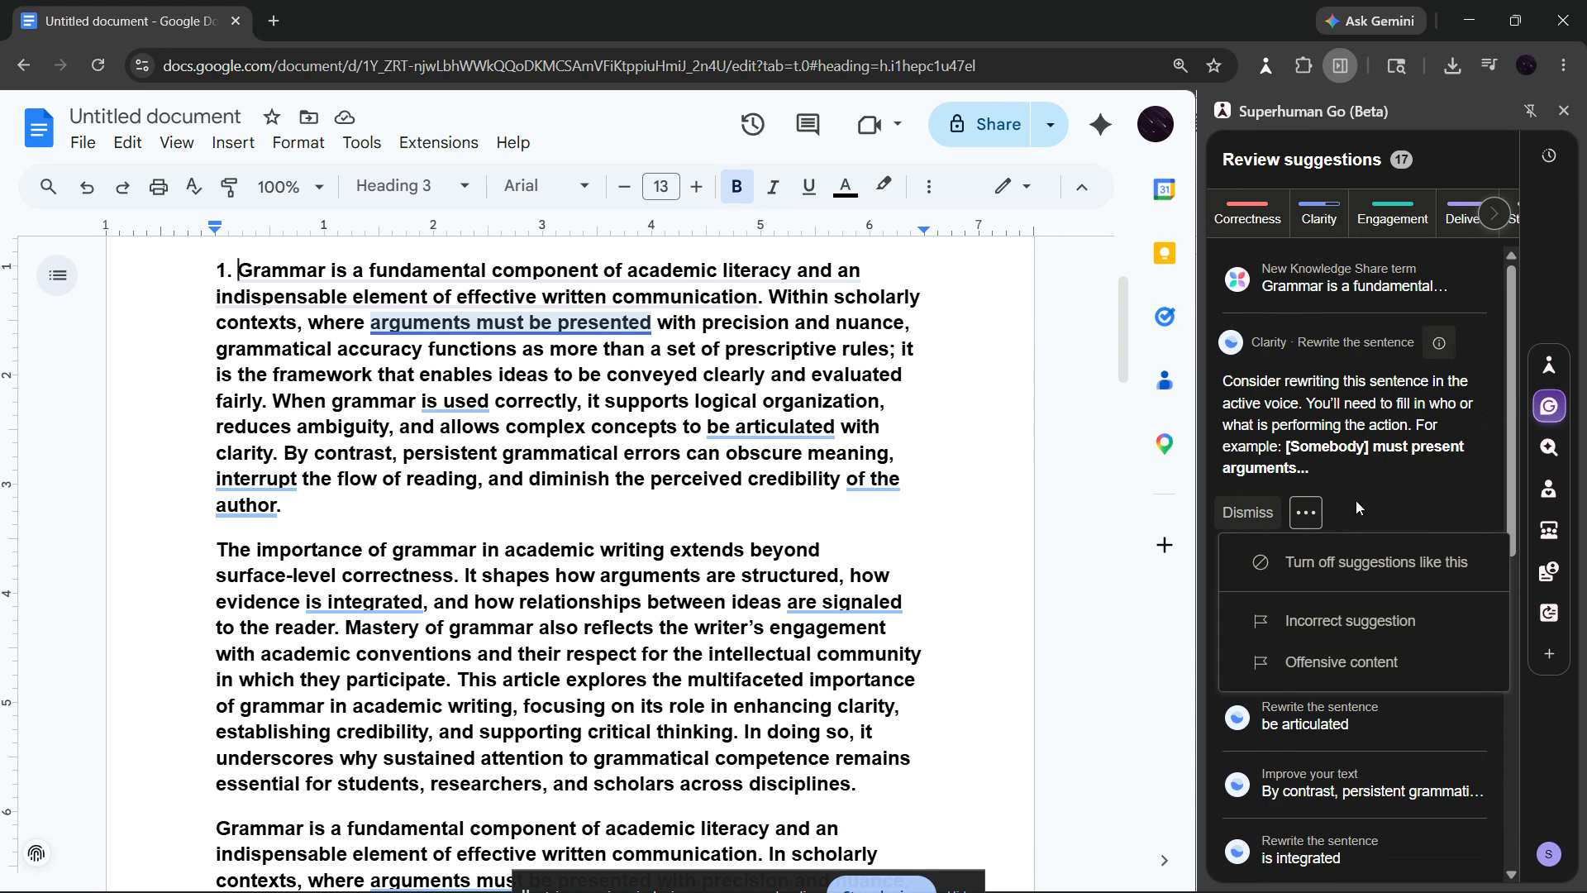
{"action": "mouse_move", "coordinate": [1550, 579]}
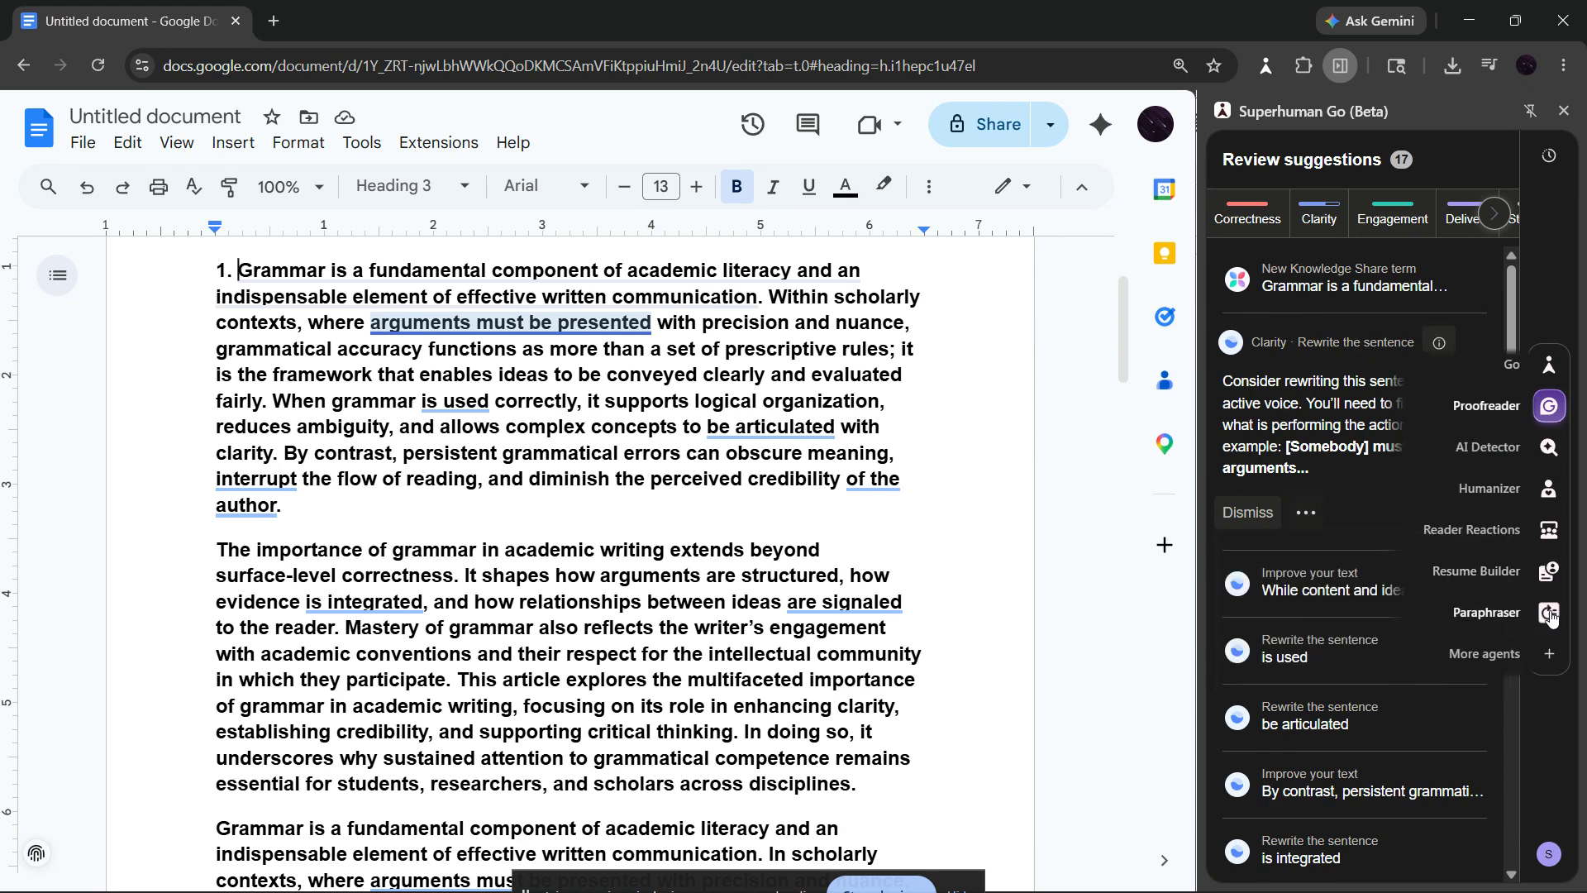
{"action": "left_click", "coordinate": [1550, 612]}
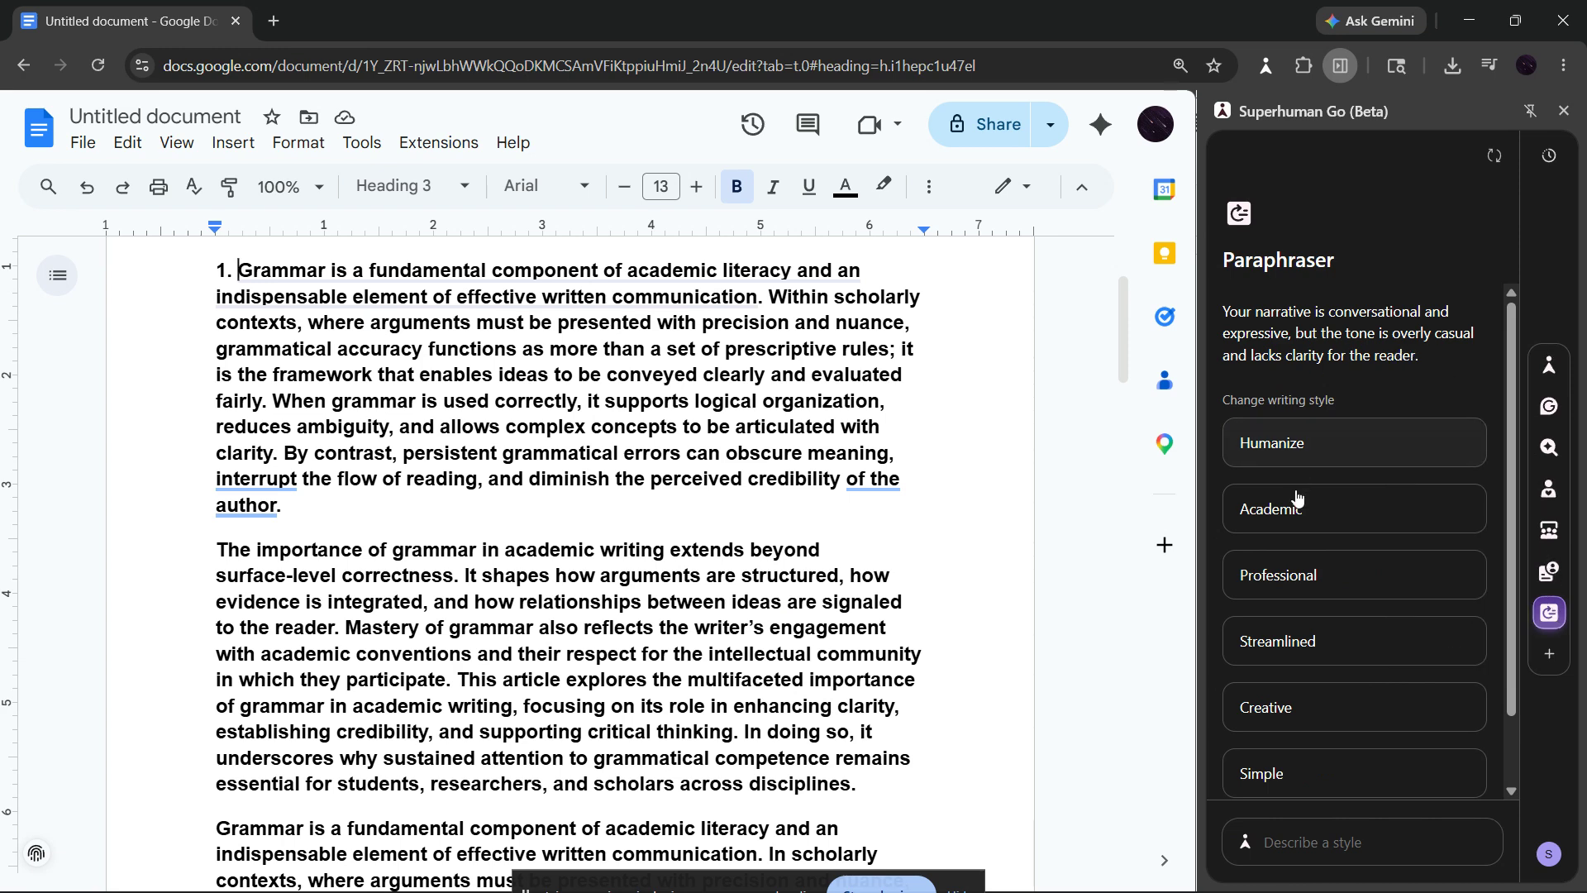
{"action": "scroll", "coordinate": [1300, 737], "scroll_direction": "down", "scroll_amount": 1}
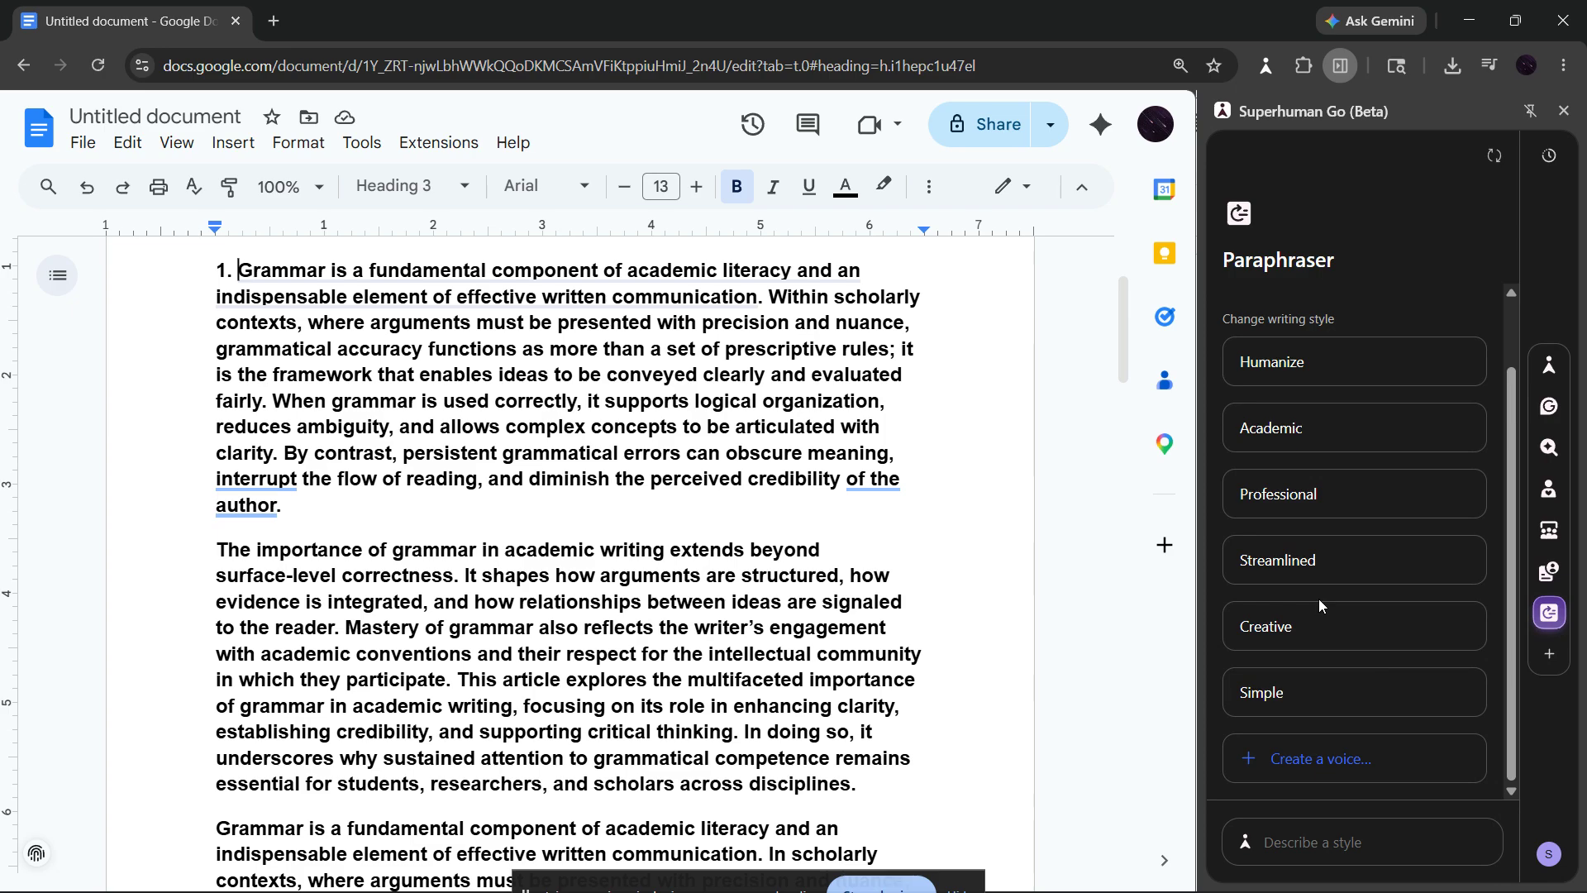
- Select the first introduction paragraph after "1." and run the Paraphraser on it with the Humanize writing style
{"action": "scroll", "coordinate": [877, 597], "scroll_direction": "down", "scroll_amount": 10}
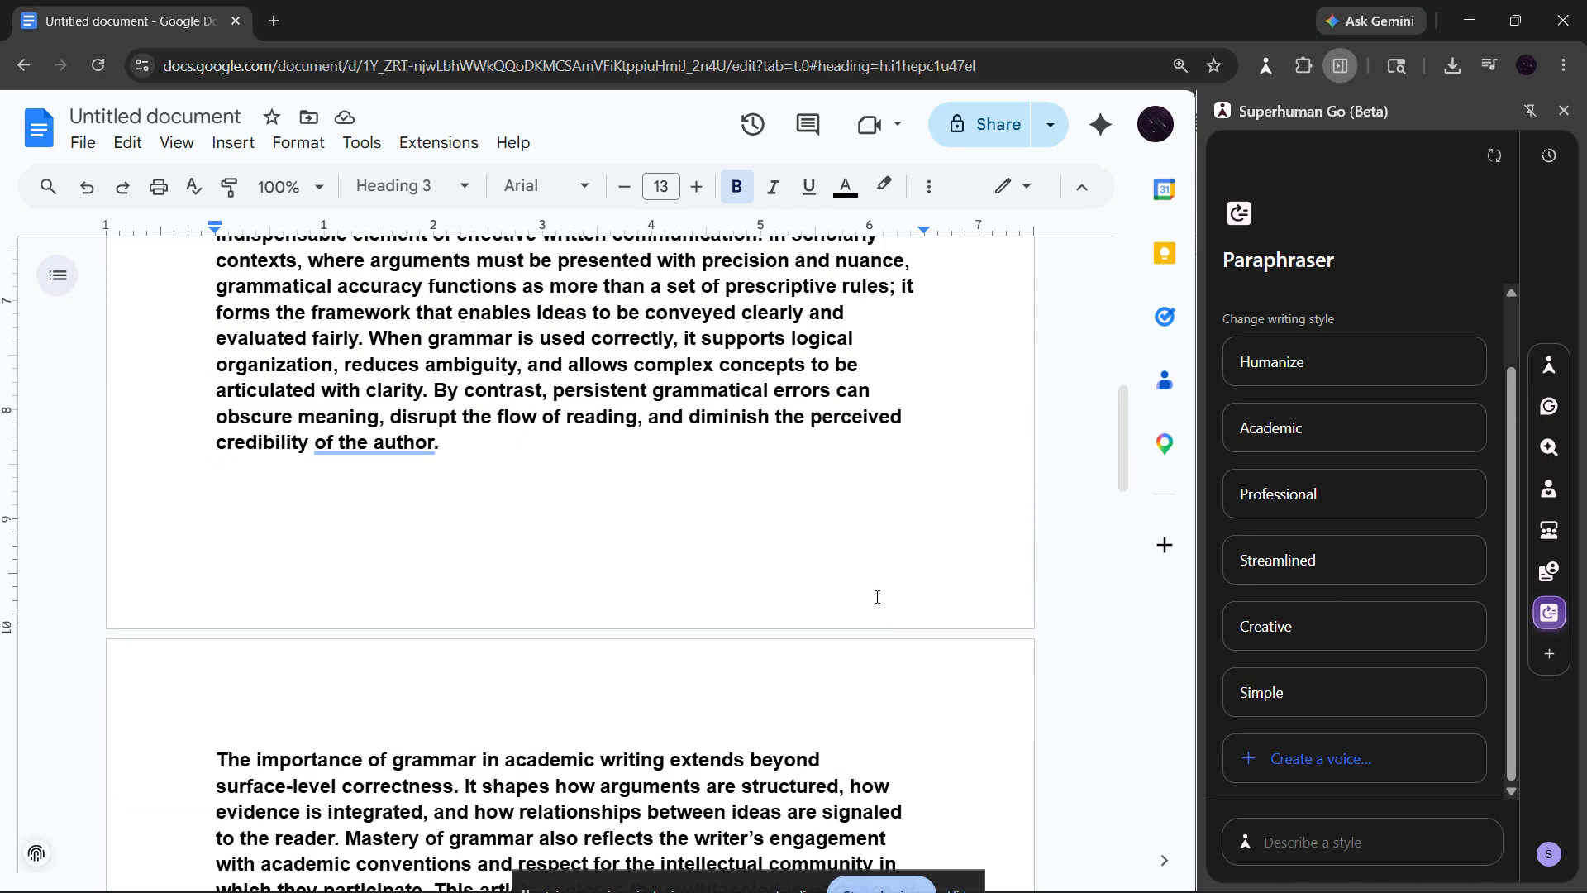
{"action": "scroll", "coordinate": [877, 597], "scroll_direction": "down", "scroll_amount": 5}
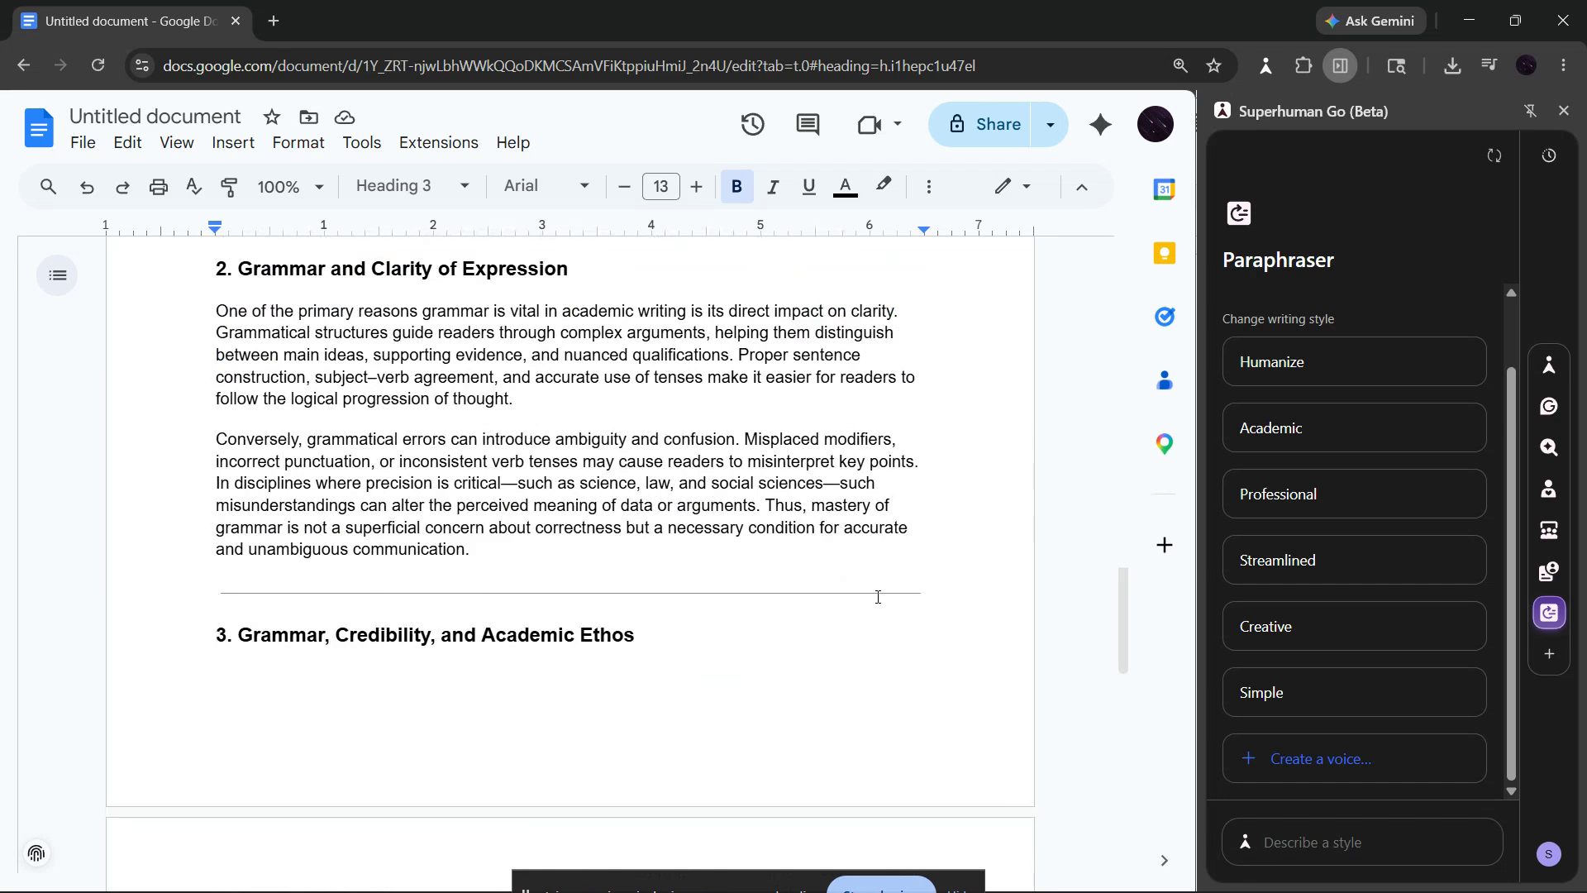
{"action": "scroll", "coordinate": [996, 592], "scroll_direction": "up", "scroll_amount": 15}
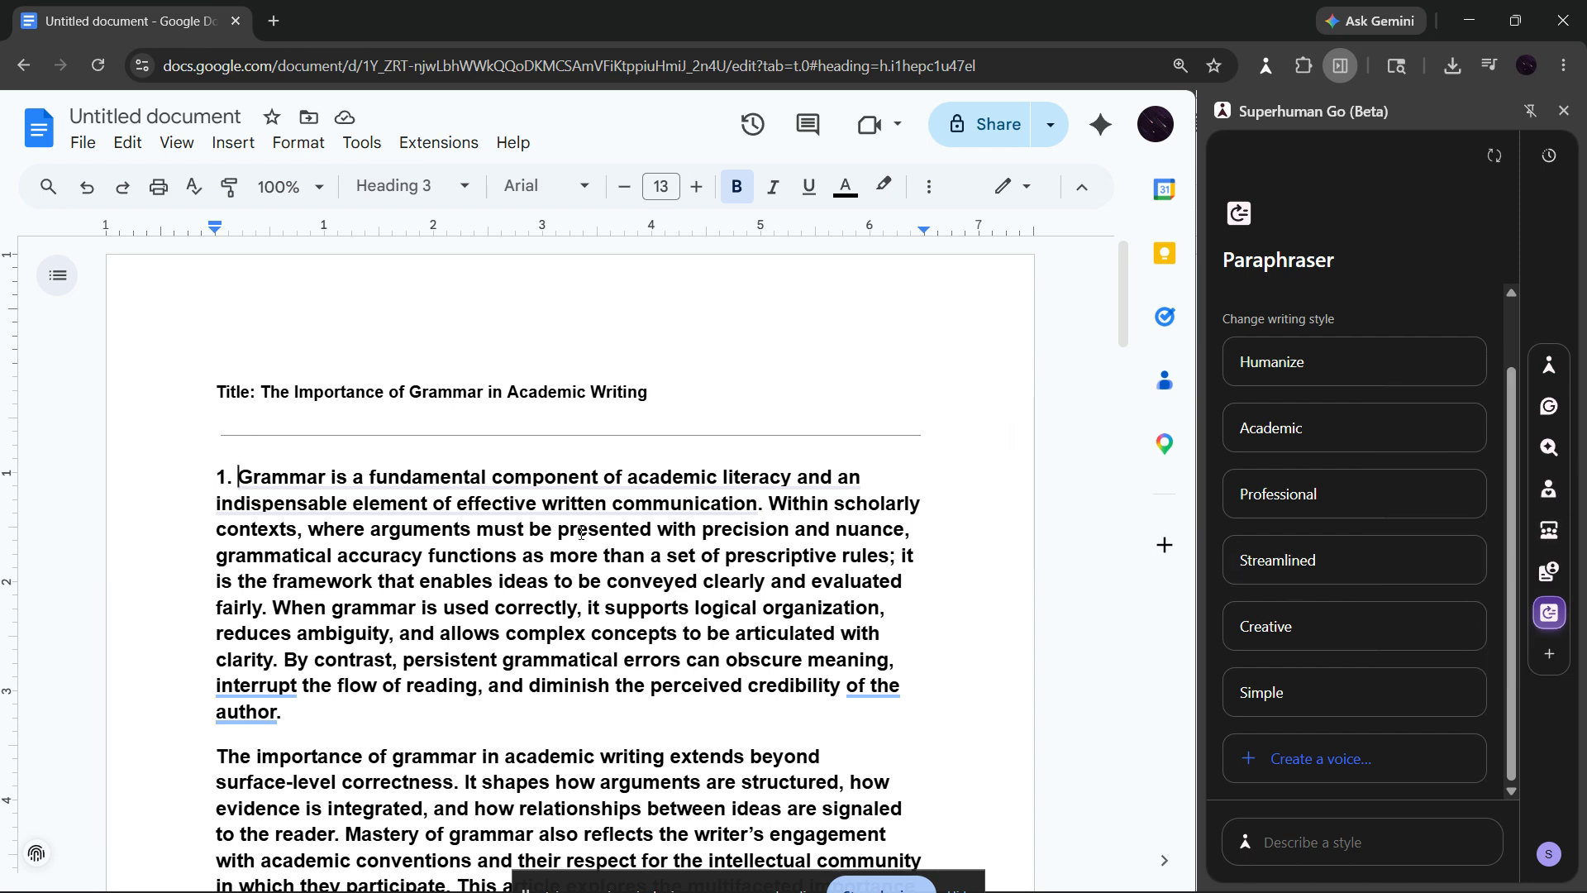
{"action": "mouse_move", "coordinate": [656, 494]}
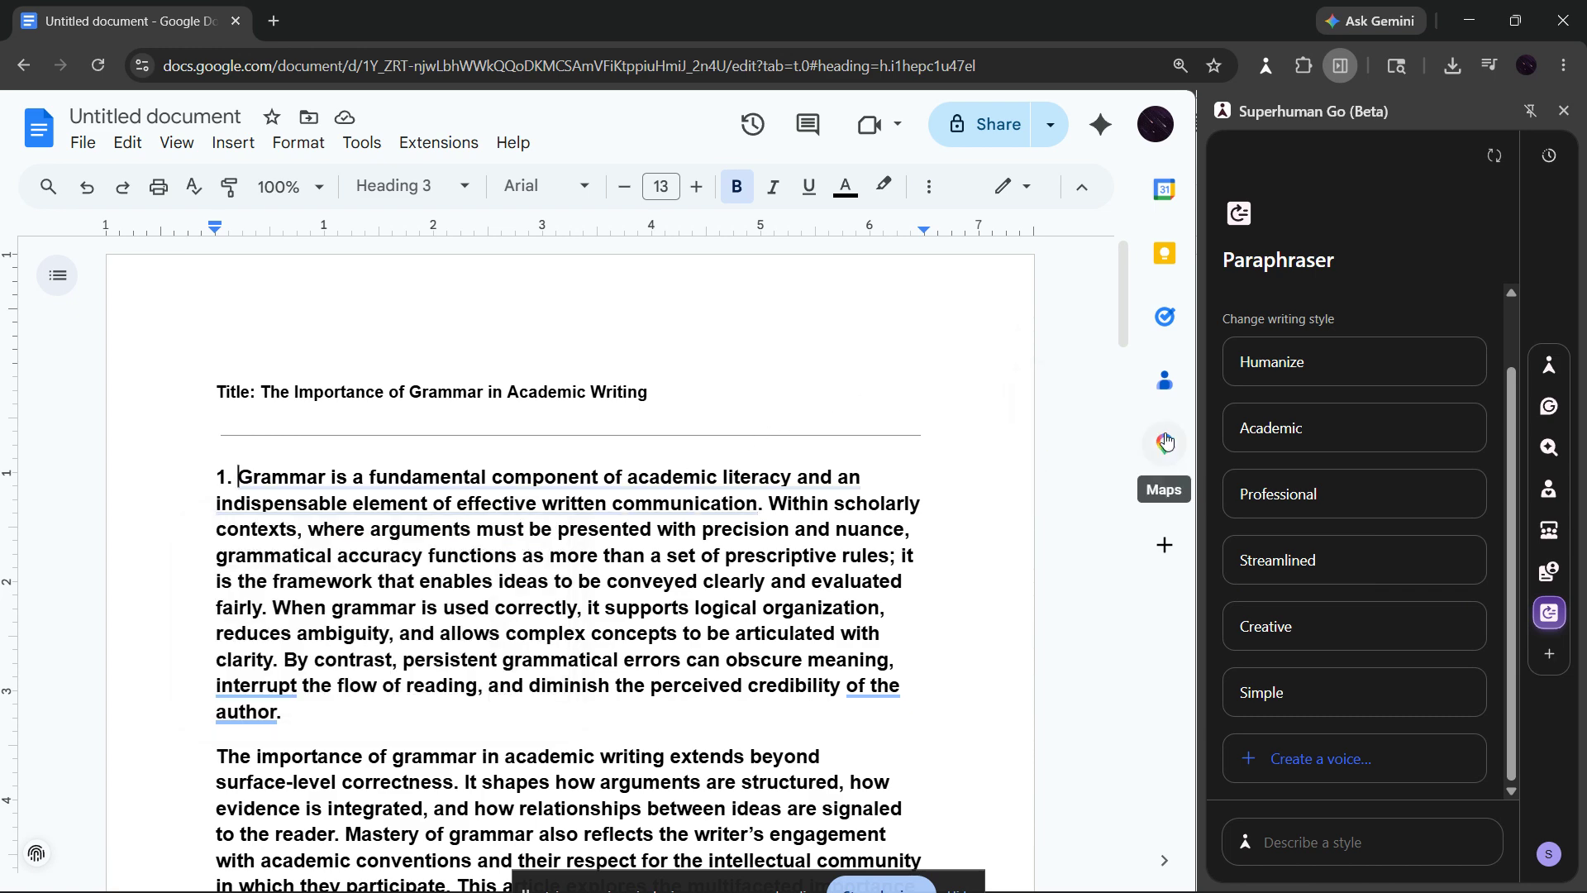
{"action": "left_click", "coordinate": [319, 721]}
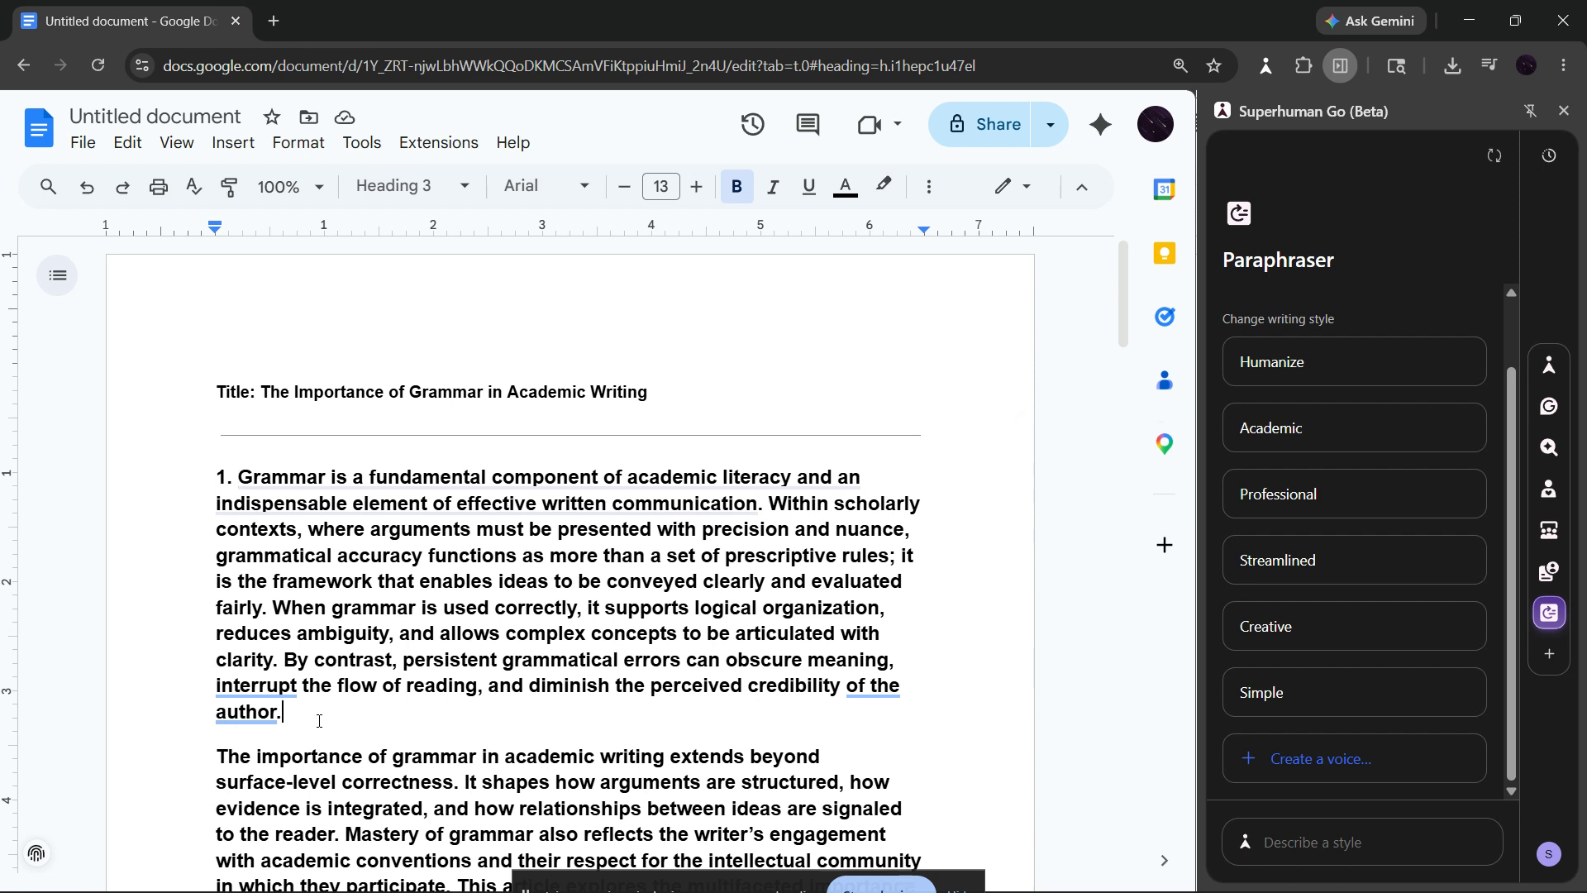
{"action": "left_click_drag", "start_coordinate": [319, 721], "coordinate": [238, 477]}
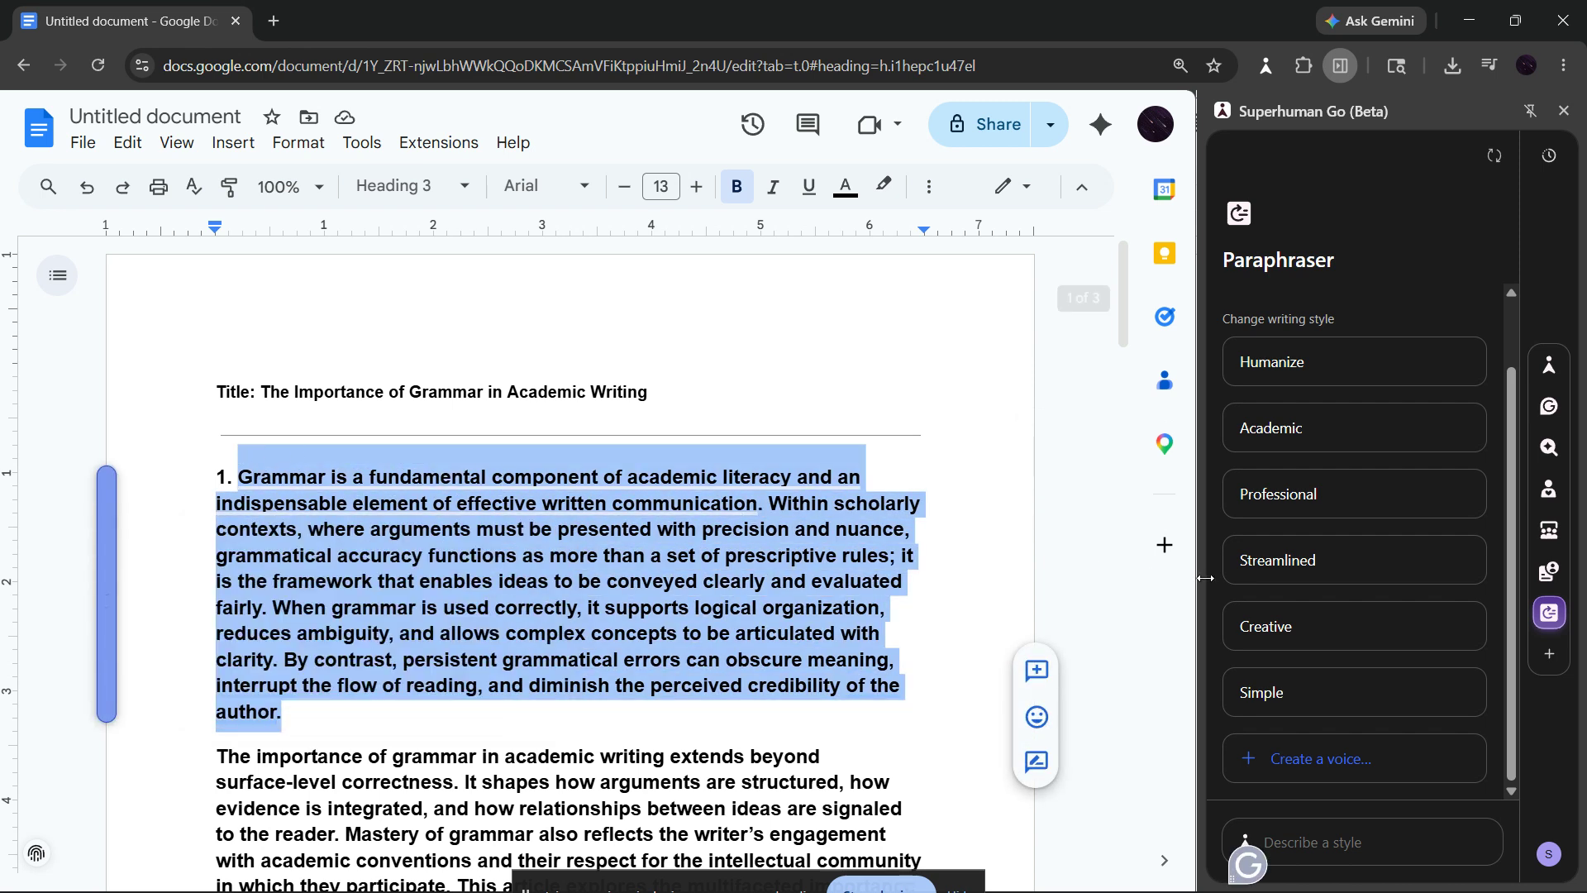
{"action": "mouse_move", "coordinate": [1532, 618]}
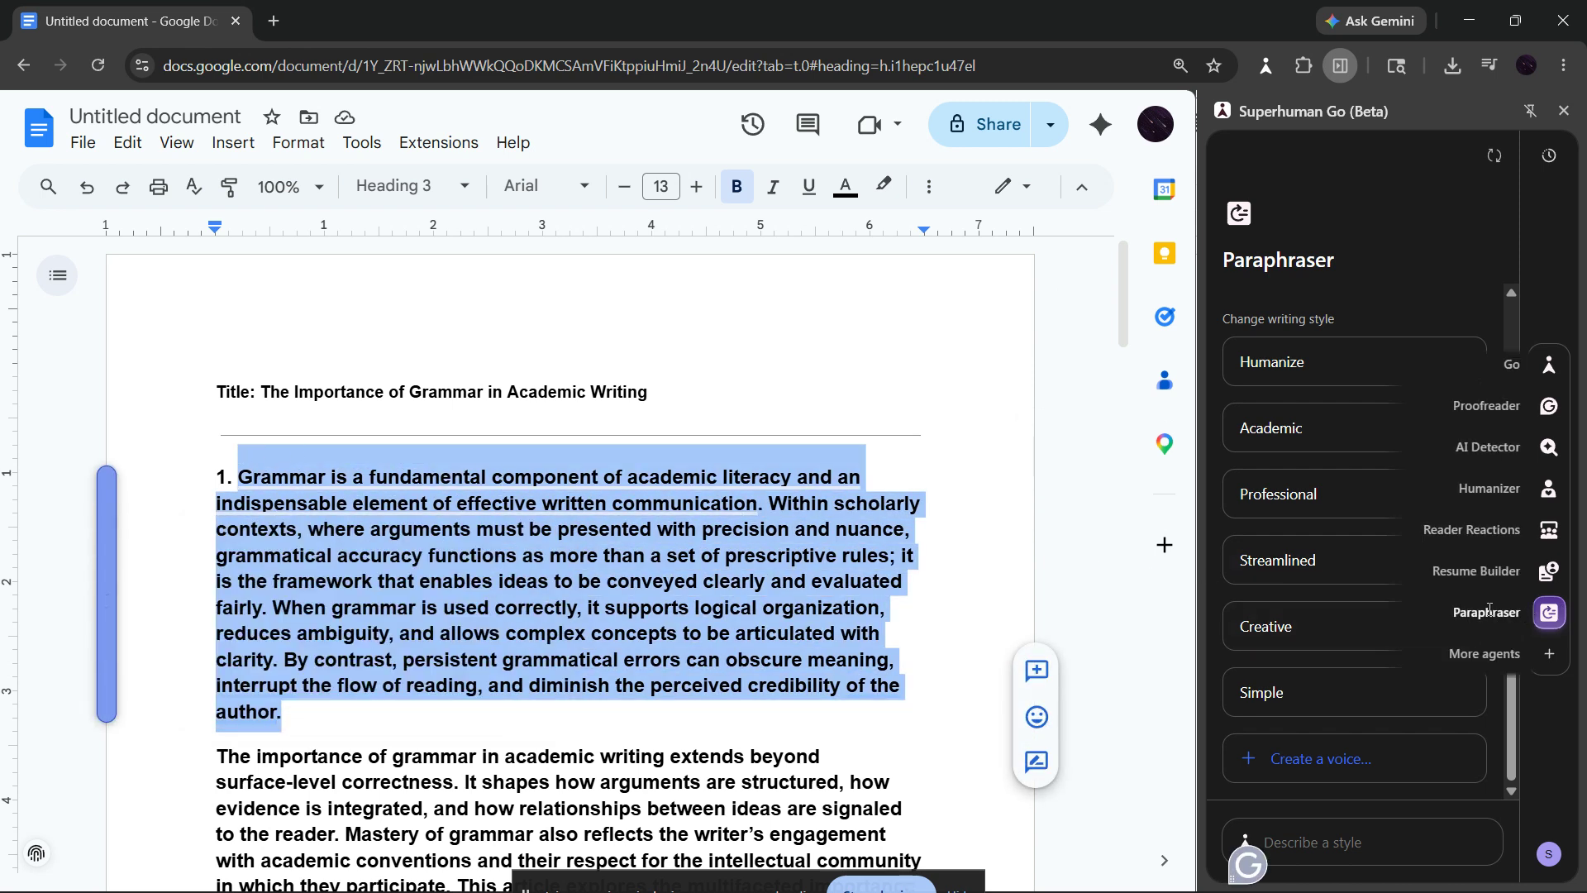
{"action": "left_click", "coordinate": [1288, 364]}
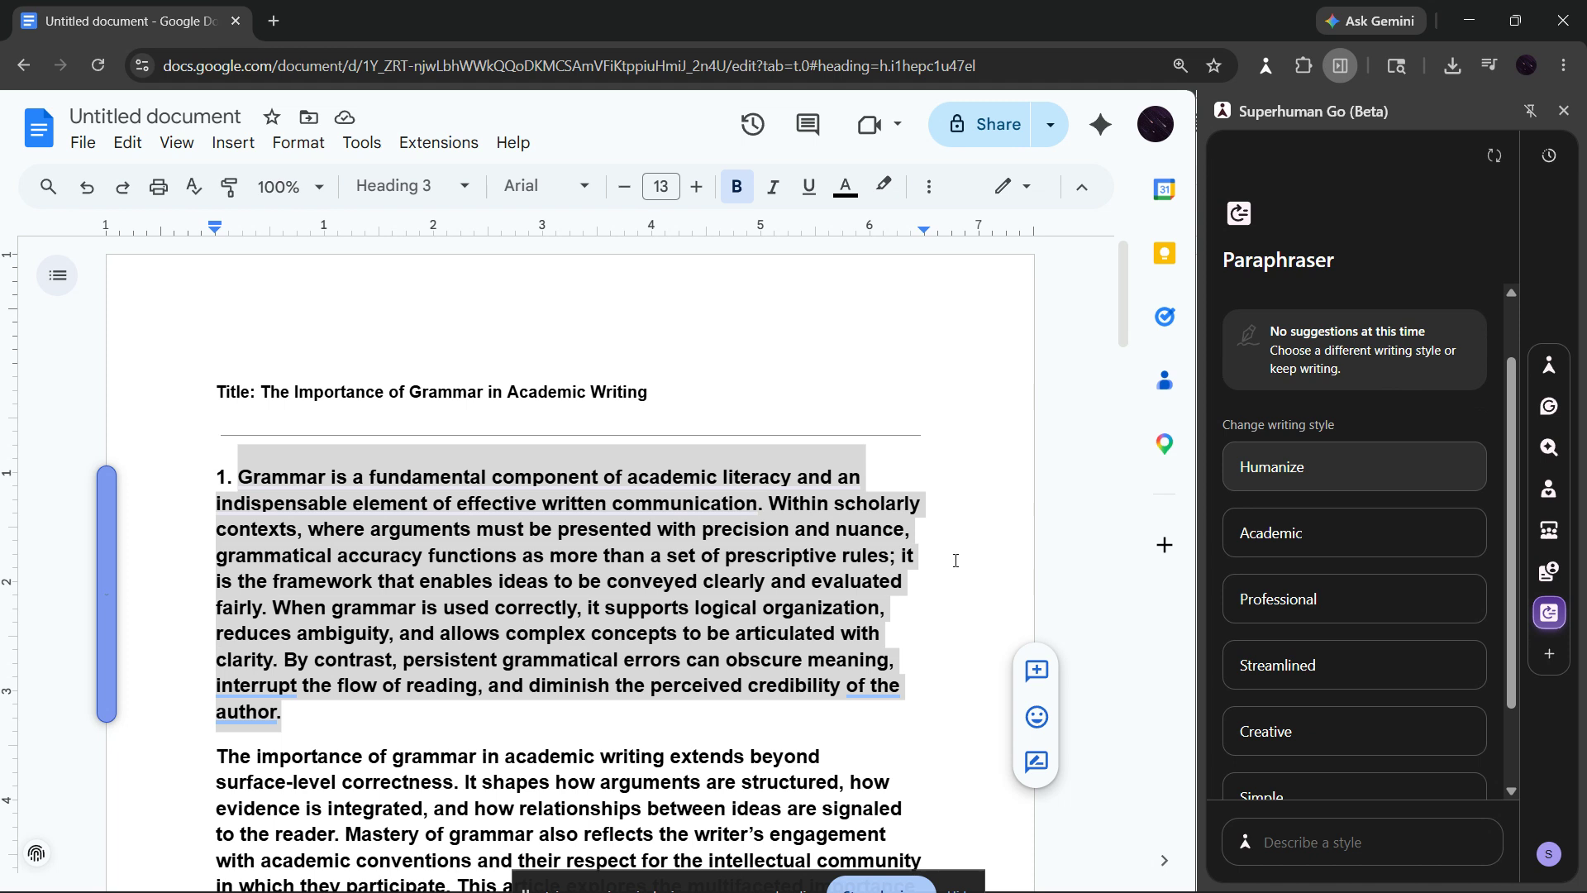
{"action": "left_click", "coordinate": [1403, 467]}
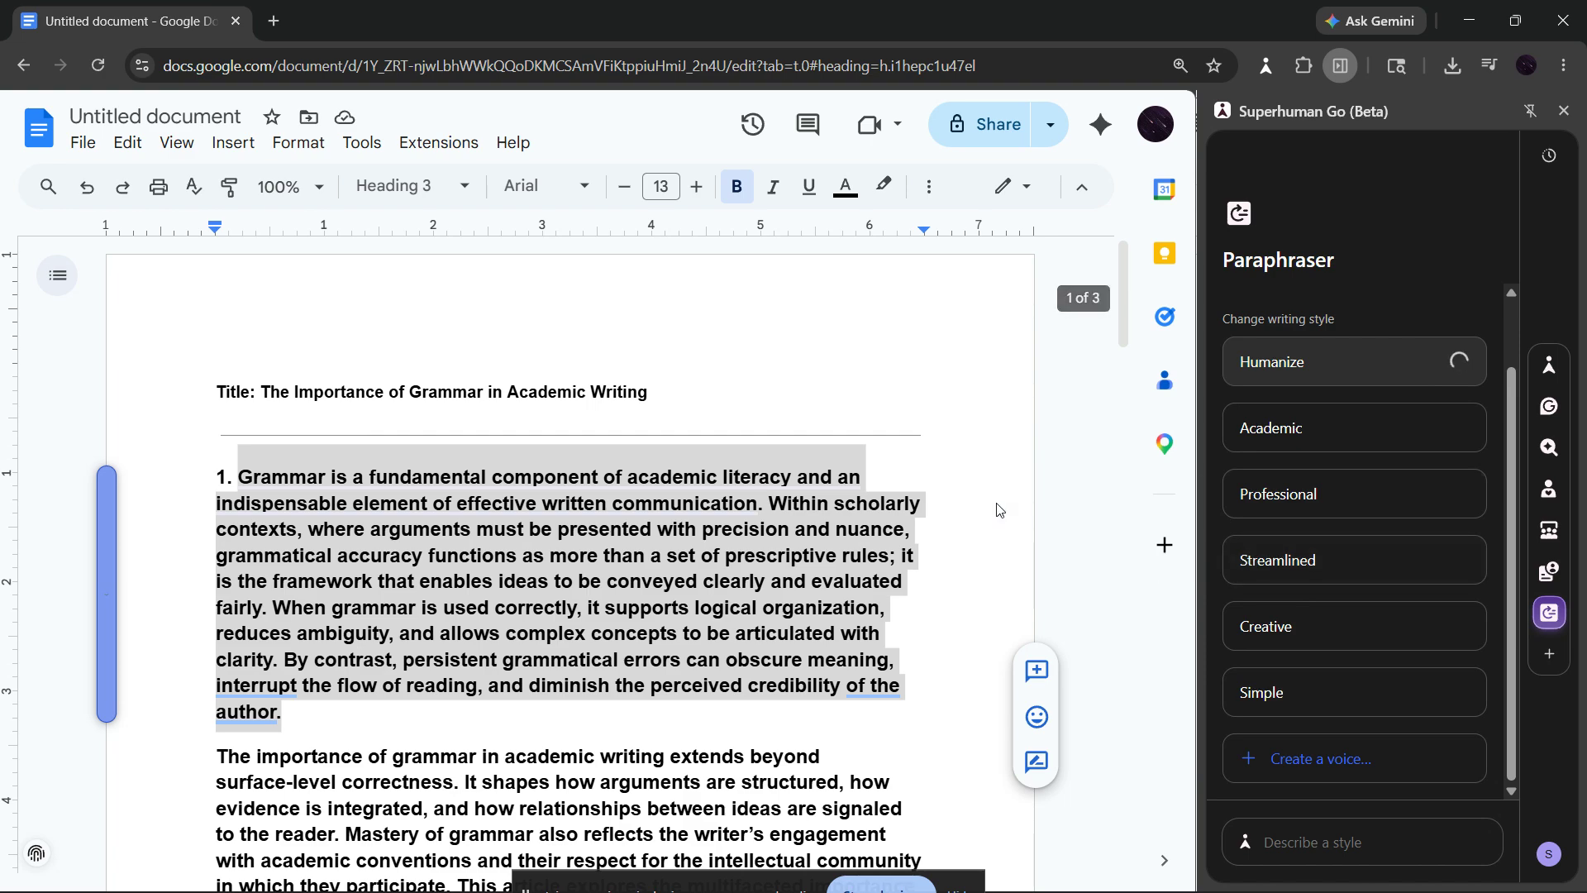
- Look through the article from the introduction to the Conclusion section and return toward the introduction
{"action": "scroll", "coordinate": [891, 494], "scroll_direction": "down", "scroll_amount": 7}
{"action": "scroll", "coordinate": [890, 494], "scroll_direction": "down", "scroll_amount": 11}
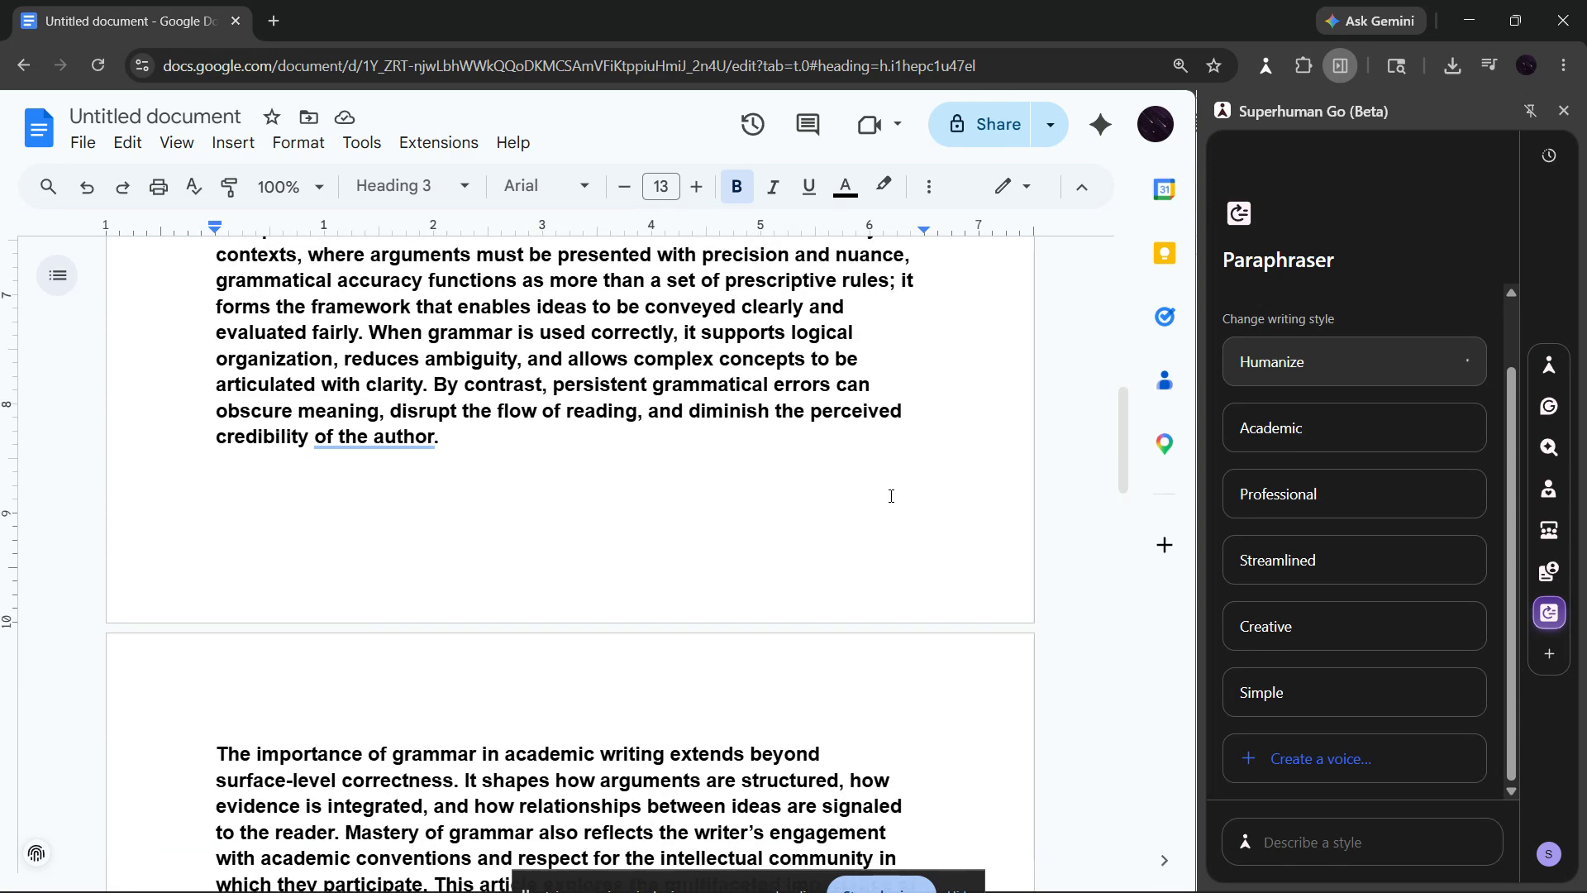
{"action": "scroll", "coordinate": [891, 496], "scroll_direction": "down", "scroll_amount": 5}
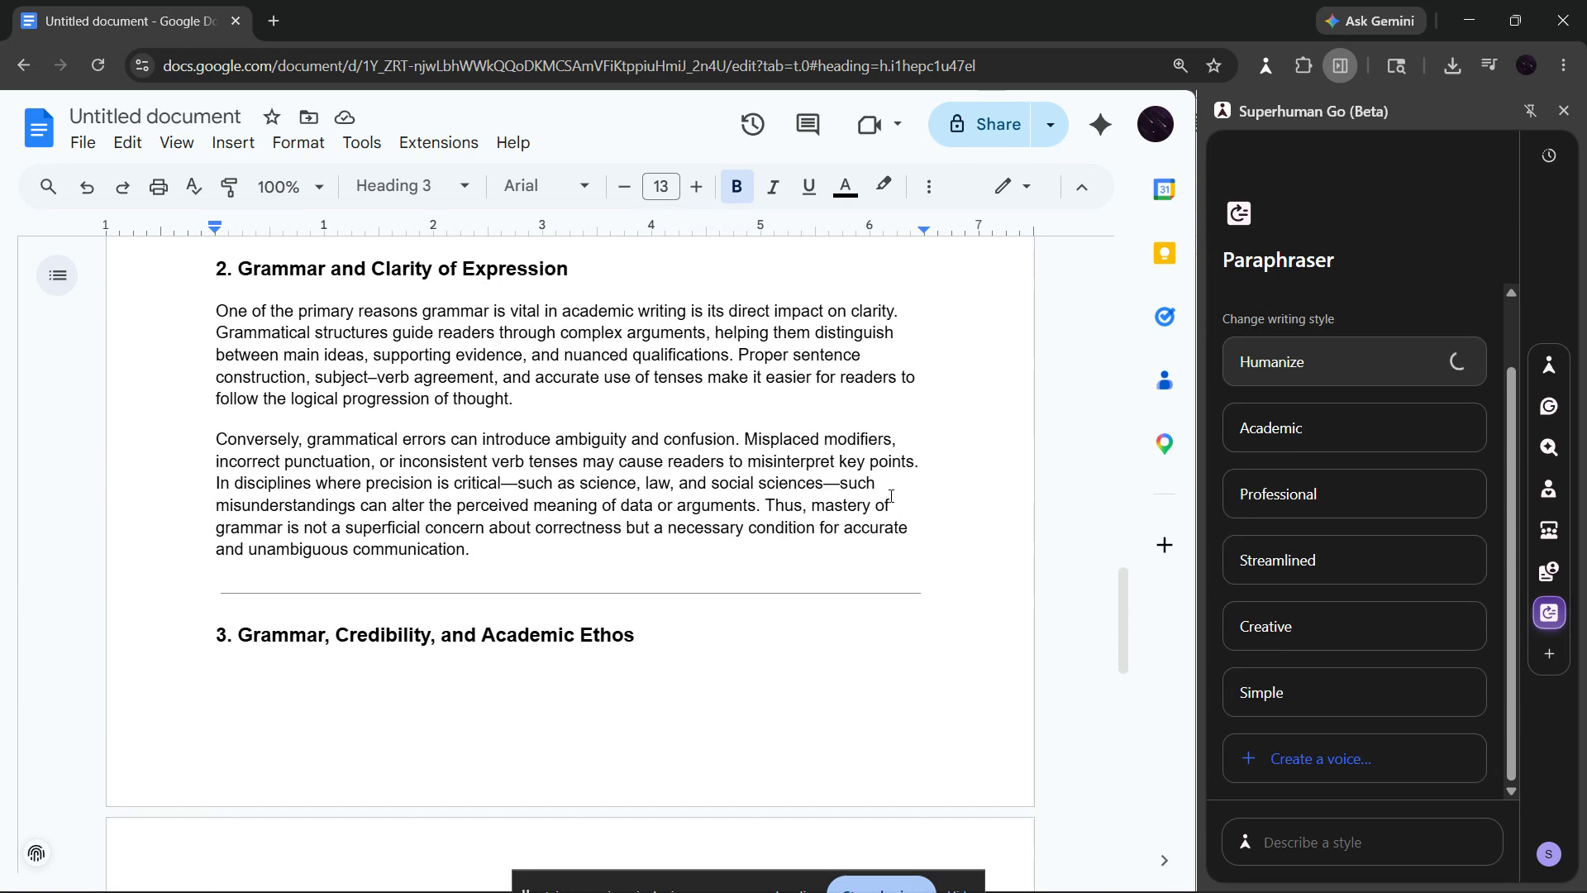
{"action": "scroll", "coordinate": [890, 496], "scroll_direction": "down", "scroll_amount": 4}
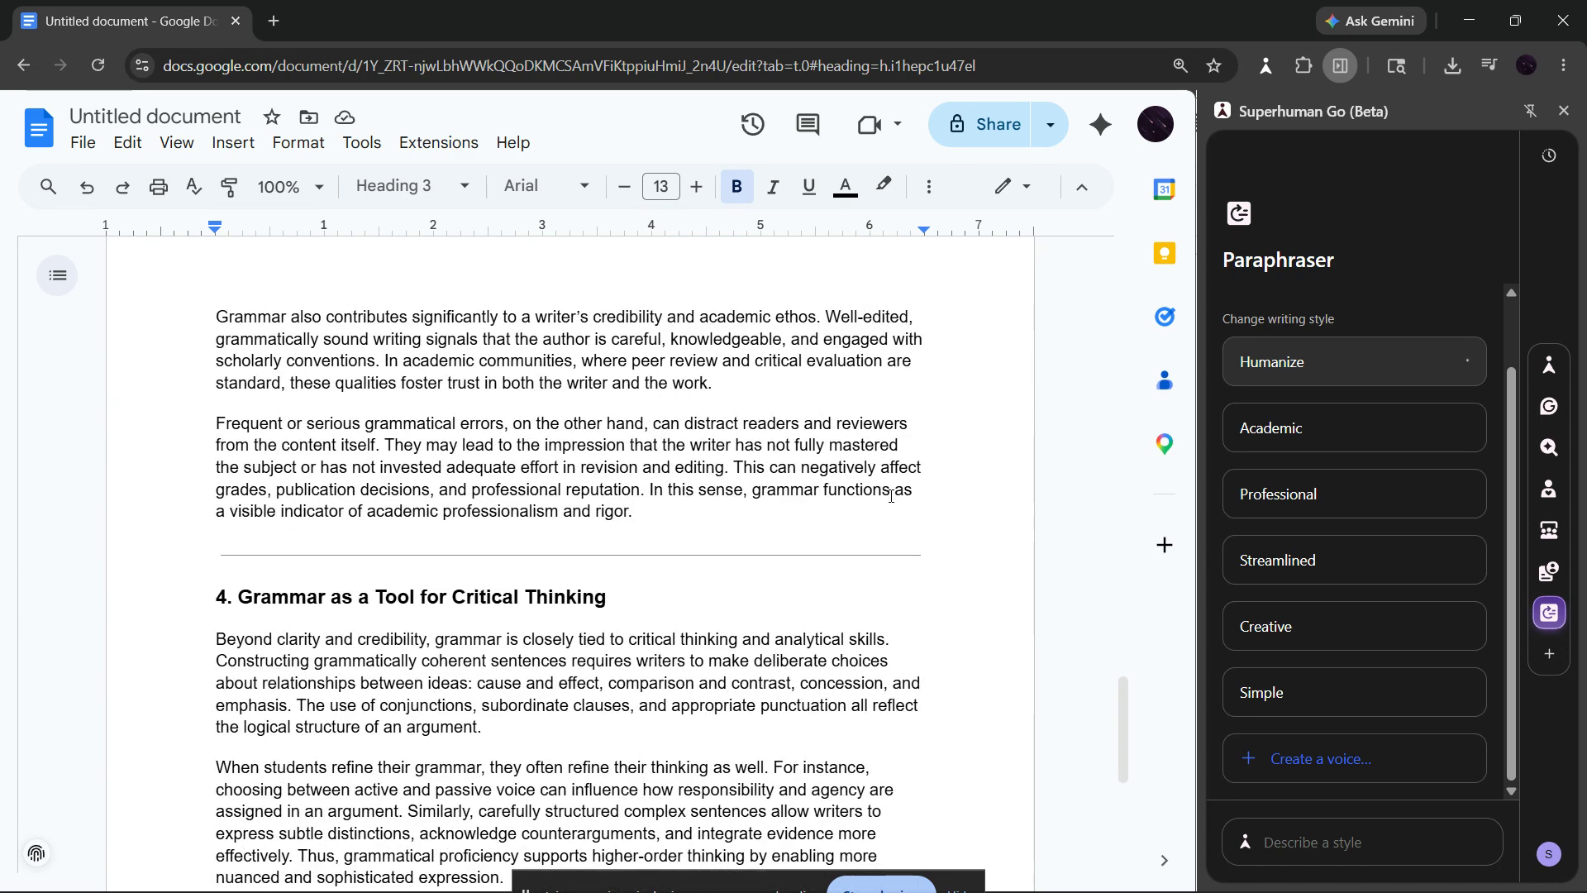
{"action": "scroll", "coordinate": [891, 496], "scroll_direction": "down", "scroll_amount": 3}
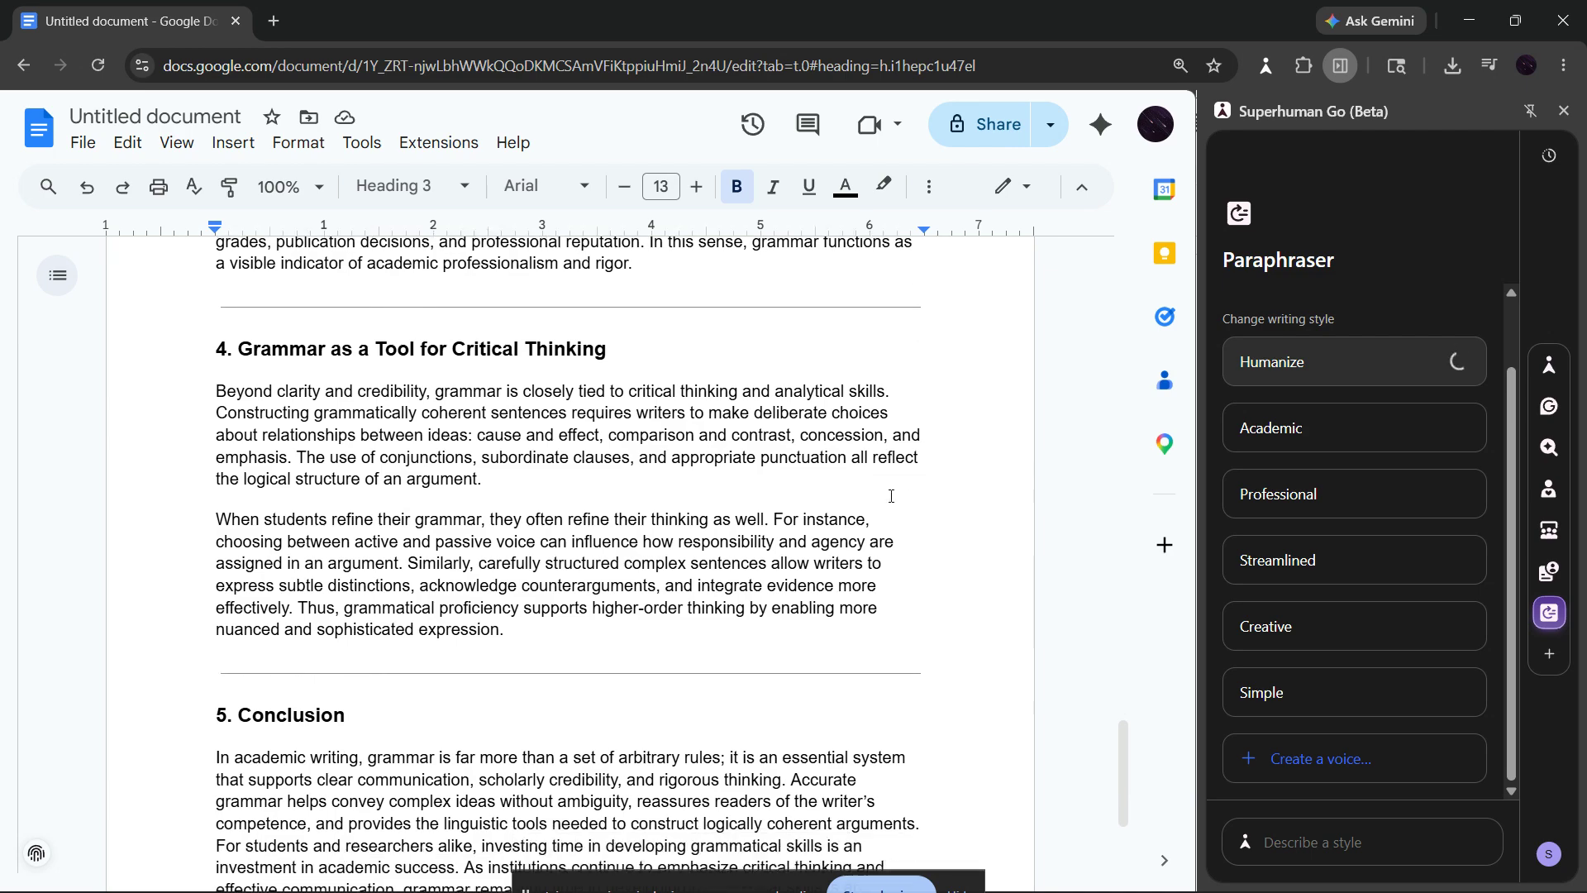
{"action": "scroll", "coordinate": [891, 496], "scroll_direction": "down", "scroll_amount": 2}
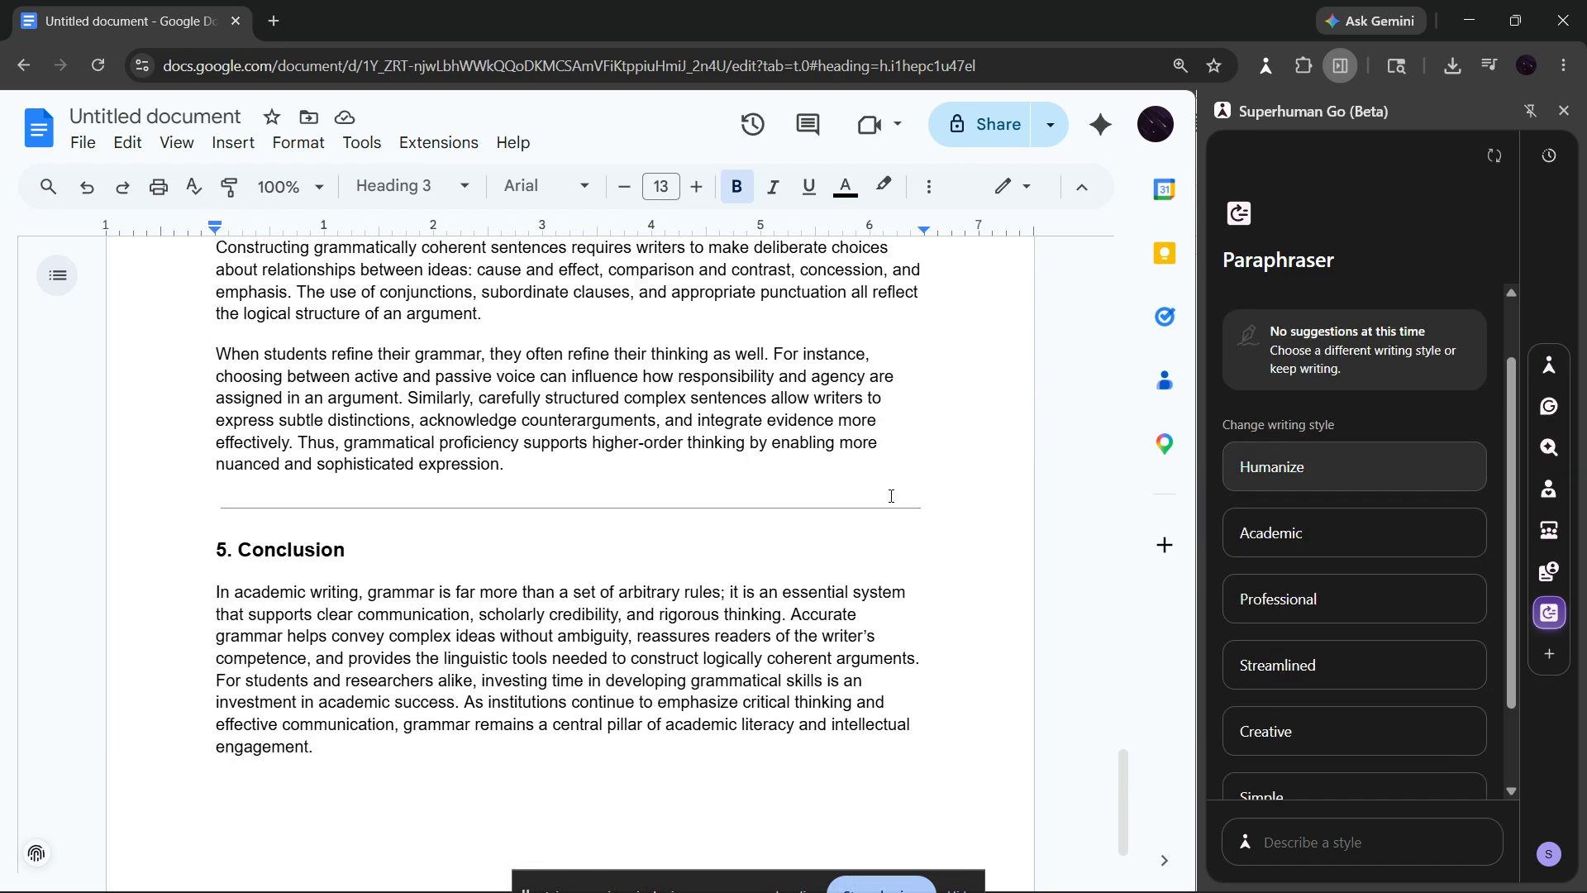
{"action": "left_click_drag", "start_coordinate": [1123, 802], "coordinate": [1151, 406]}
- Review the end of the Superhuman Go chat, reopen the Paraphraser agent and deselect the first introduction paragraph
{"action": "left_click", "coordinate": [1550, 365]}
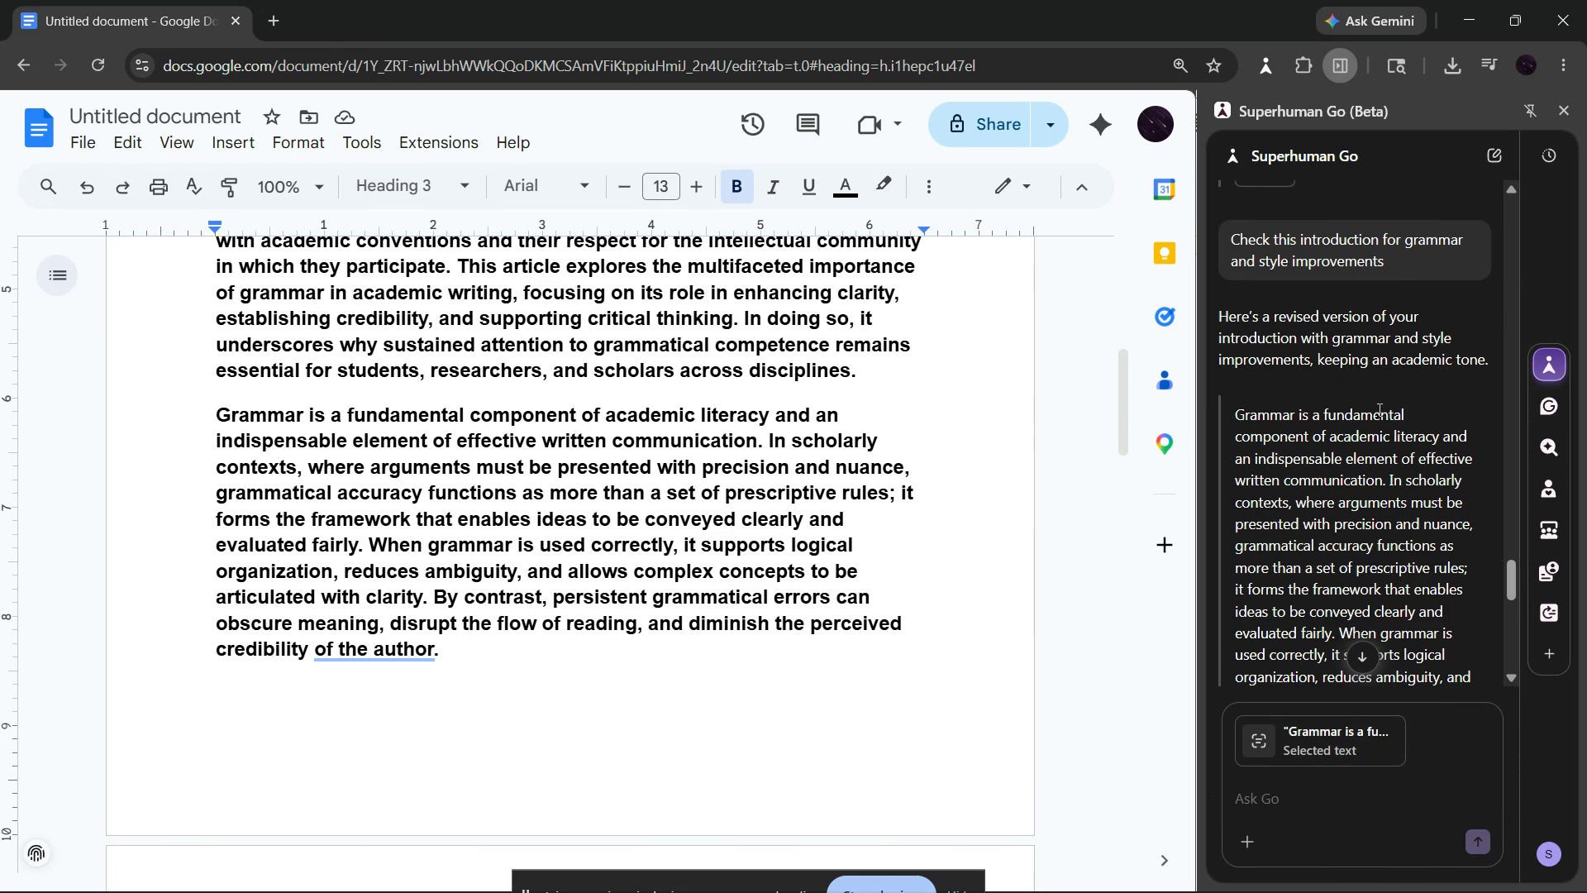
{"action": "scroll", "coordinate": [1390, 518], "scroll_direction": "down", "scroll_amount": 8}
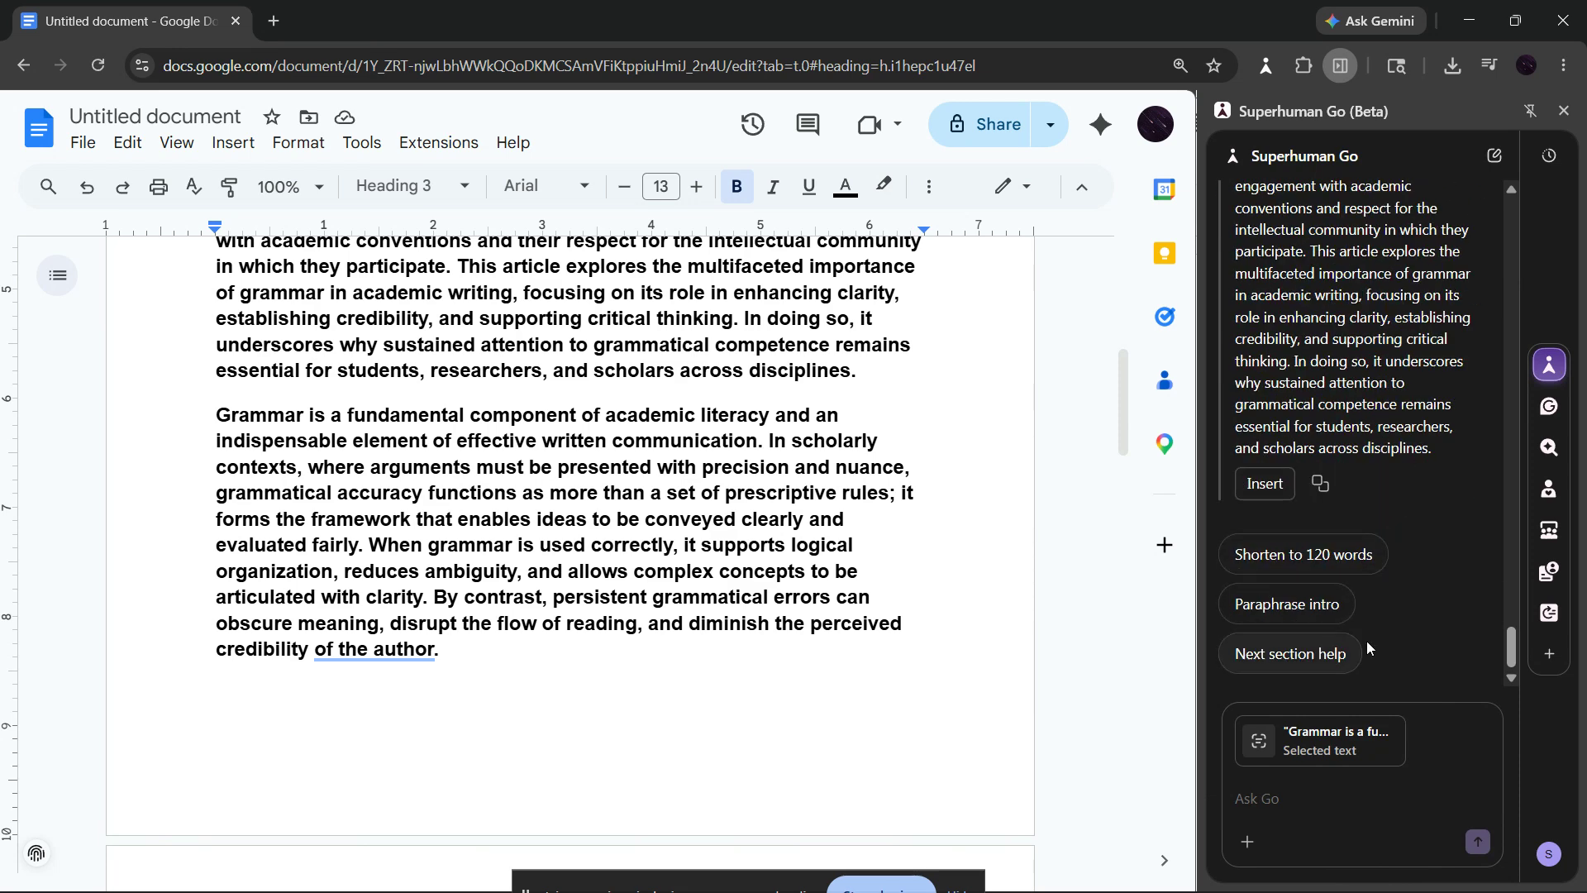
{"action": "mouse_move", "coordinate": [1550, 565]}
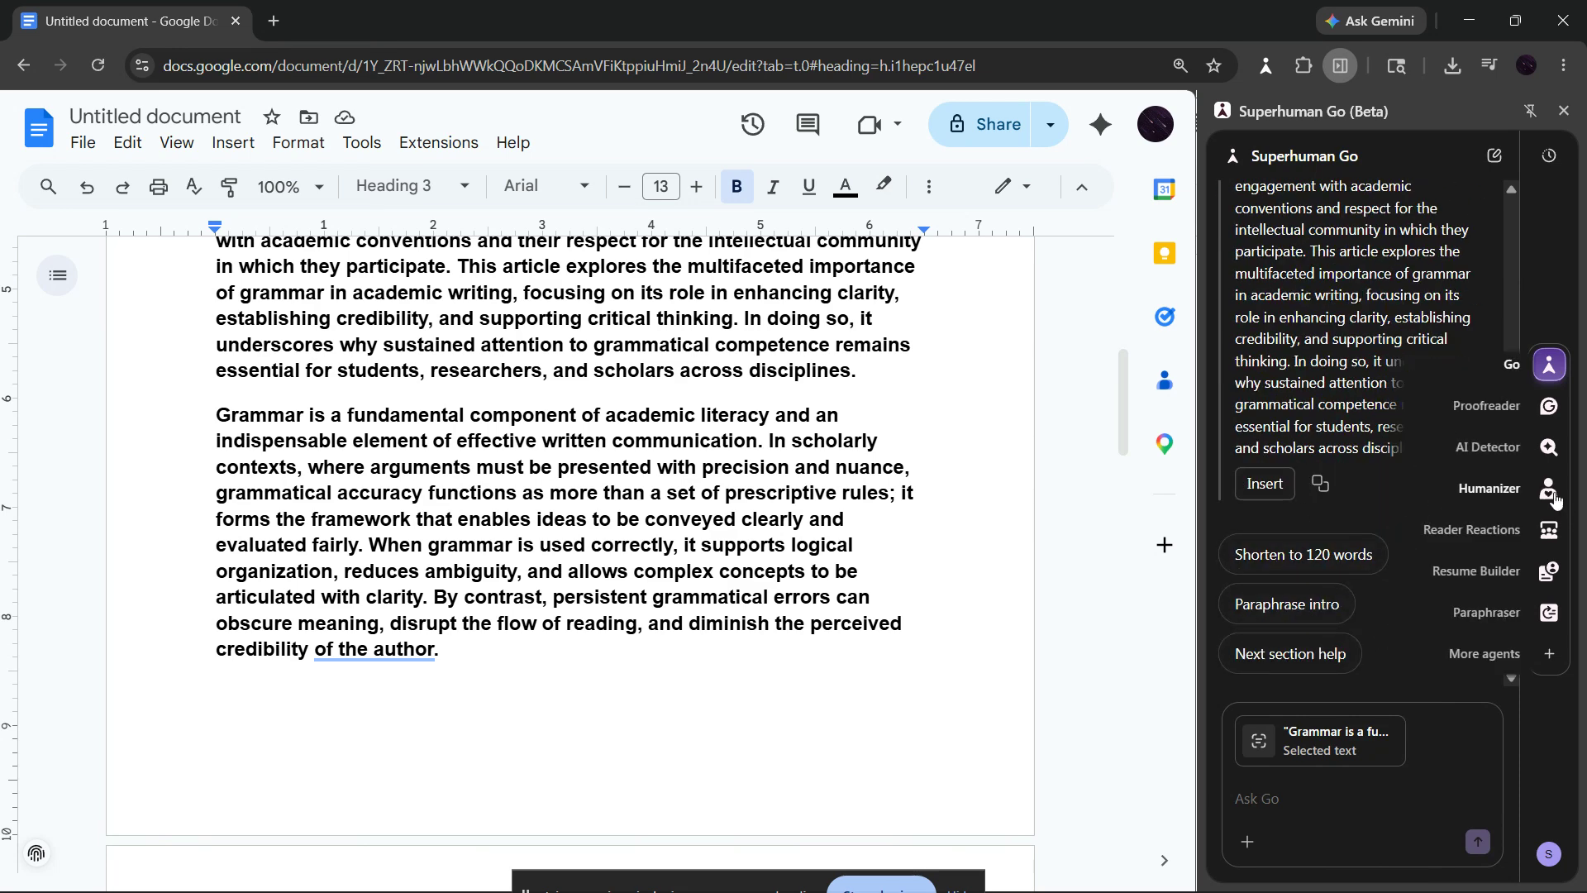
{"action": "left_click", "coordinate": [1549, 613]}
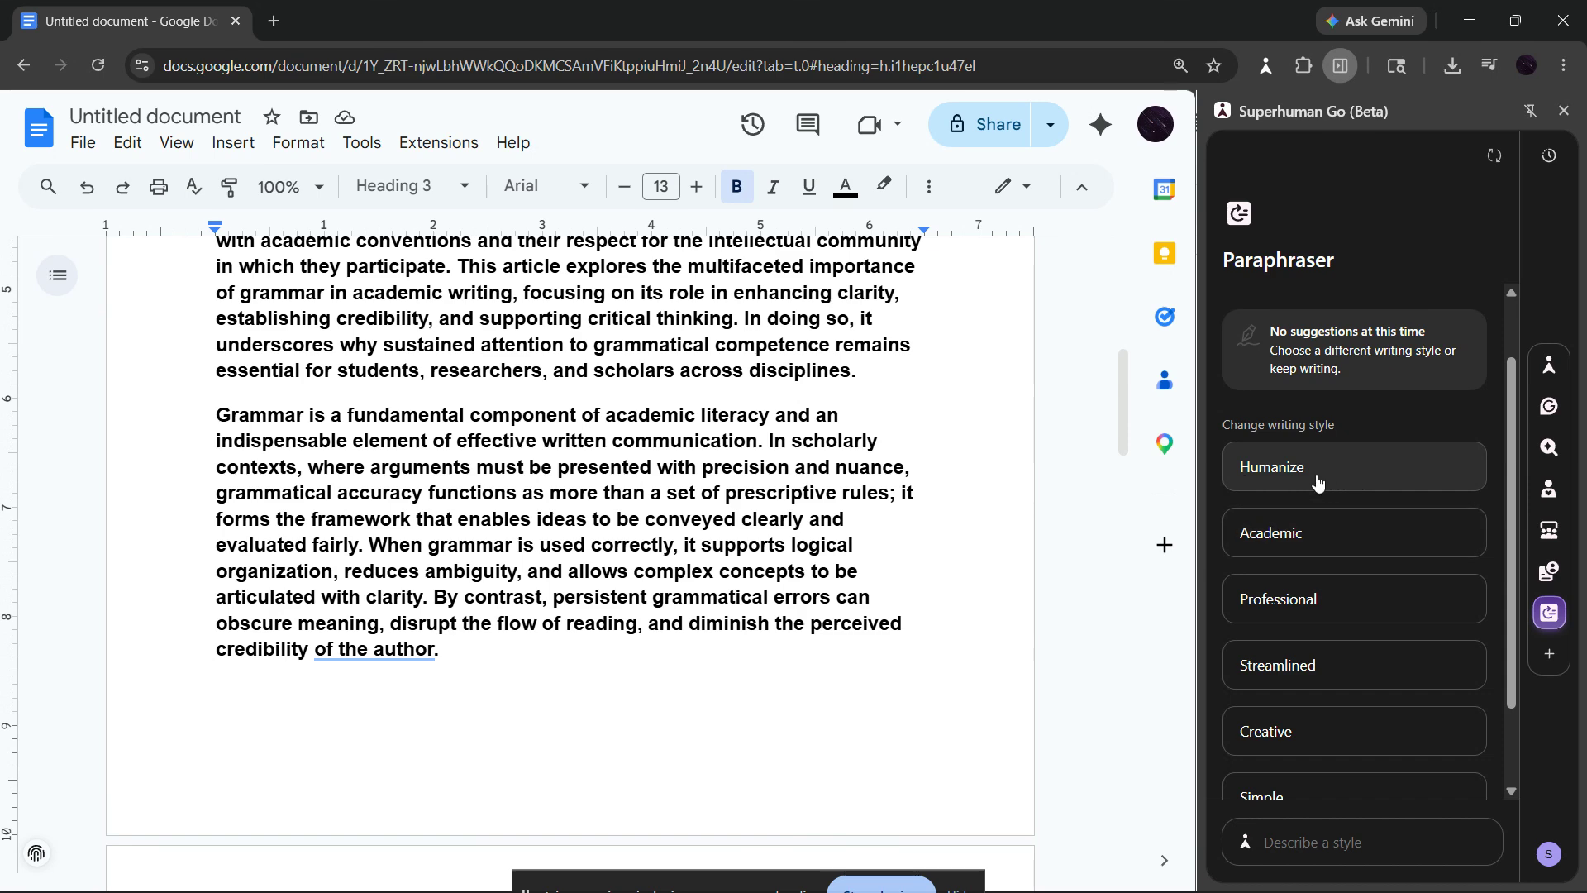
{"action": "scroll", "coordinate": [910, 529], "scroll_direction": "up", "scroll_amount": 8}
{"action": "left_click", "coordinate": [885, 555]}
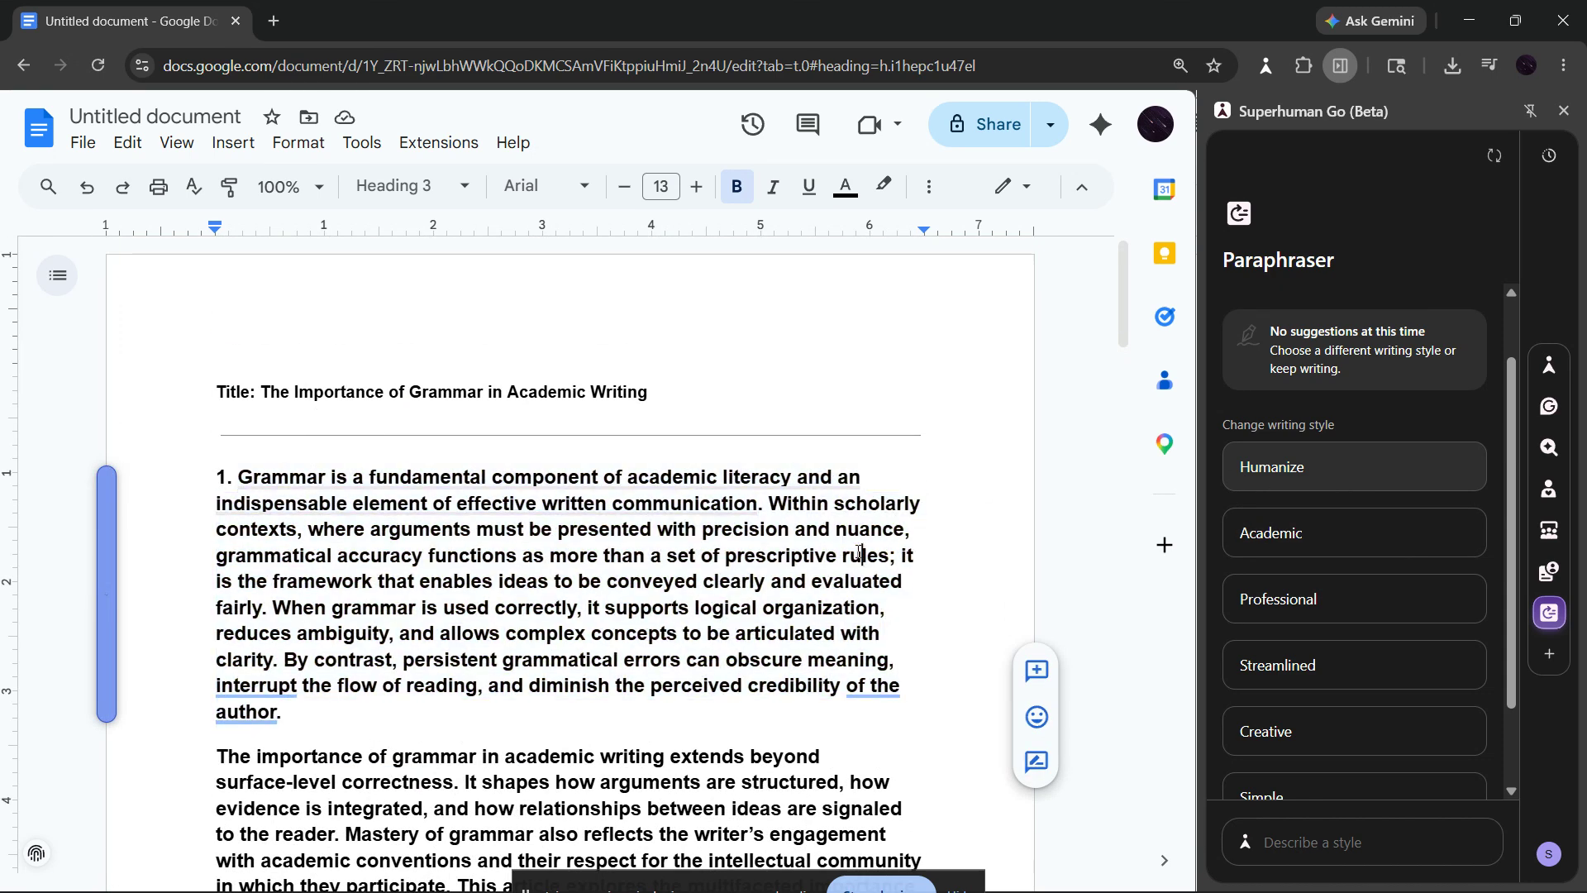